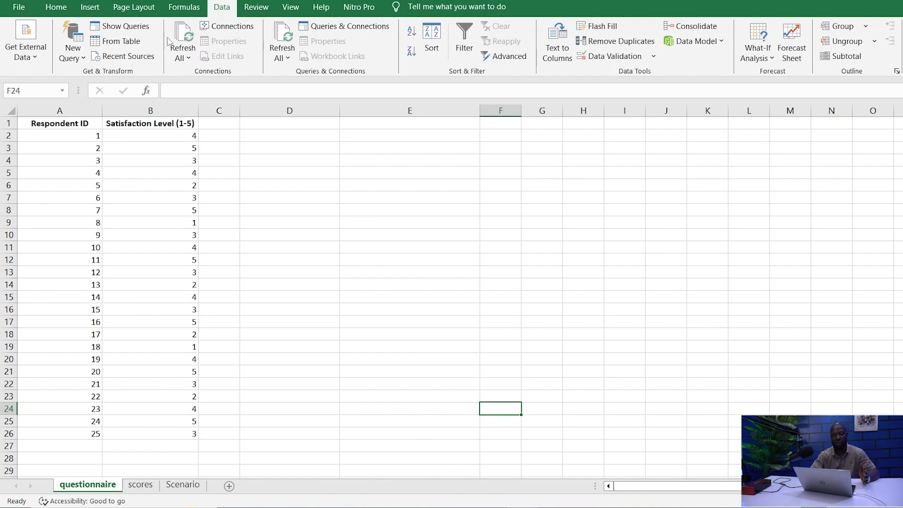
- Enable the Analysis ToolPak add-in through the Excel add-ins options
{"action": "left_click", "coordinate": [19, 7]}
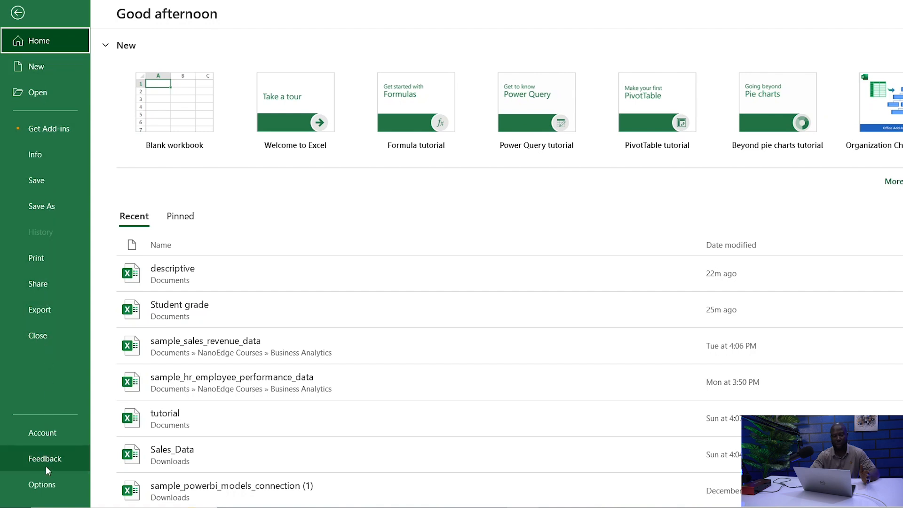
{"action": "left_click", "coordinate": [44, 487]}
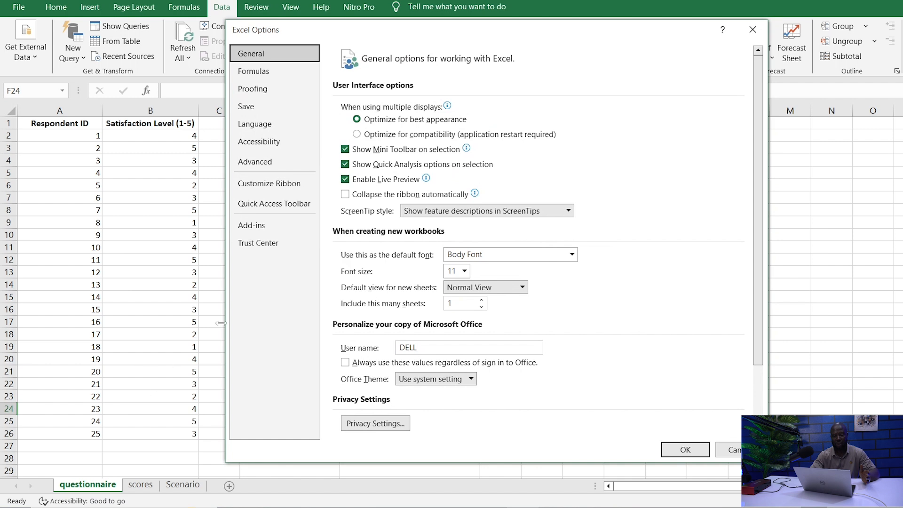
{"action": "left_click", "coordinate": [253, 226]}
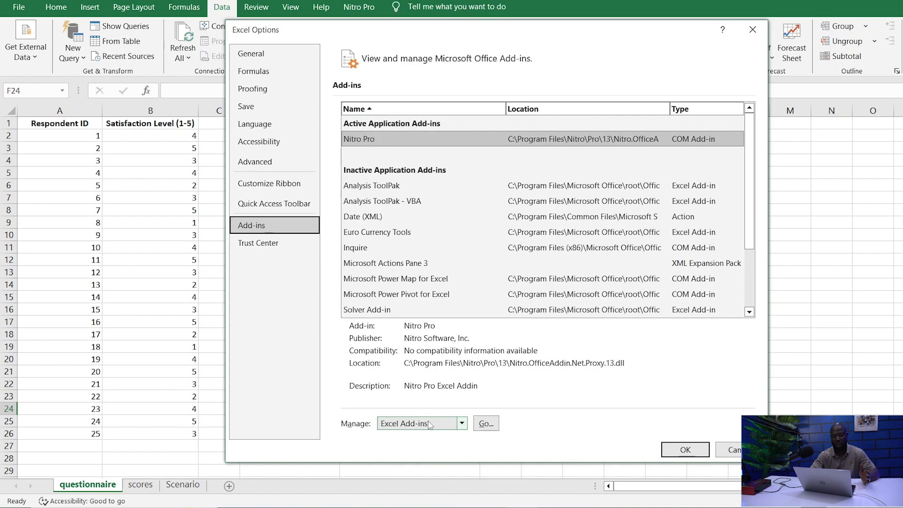
{"action": "left_click", "coordinate": [484, 423]}
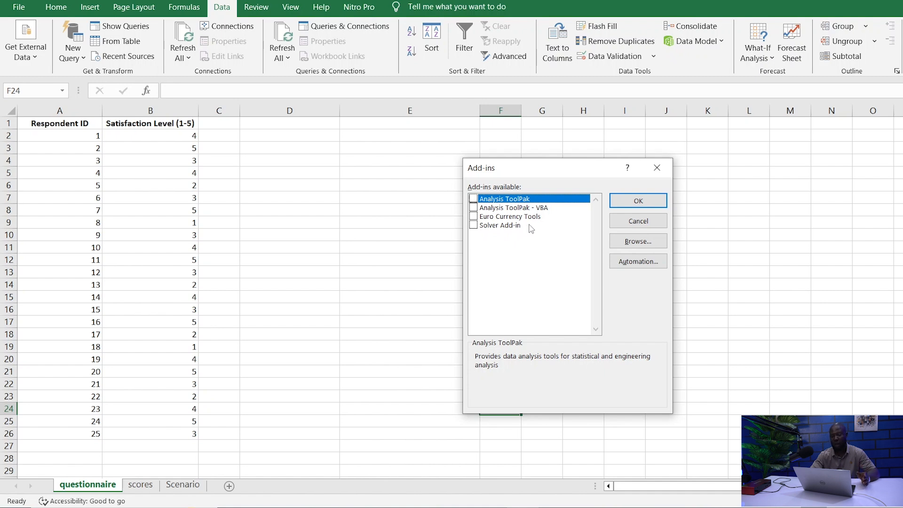
{"action": "left_click", "coordinate": [474, 200]}
{"action": "left_click", "coordinate": [638, 200]}
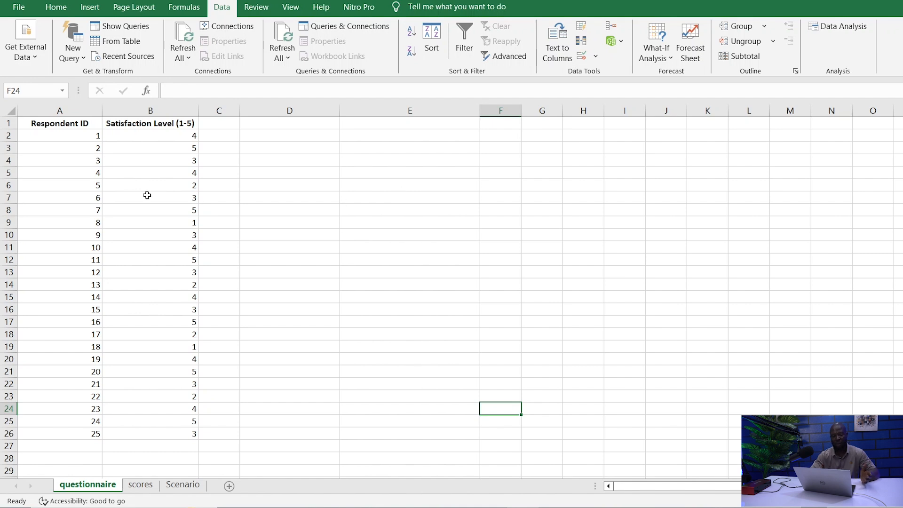
- Create a PivotTable from questionnaire range A1:B26 and place it in the existing worksheet at cell D5
{"action": "left_click", "coordinate": [61, 135]}
{"action": "left_click_drag", "start_coordinate": [71, 134], "coordinate": [163, 430]}
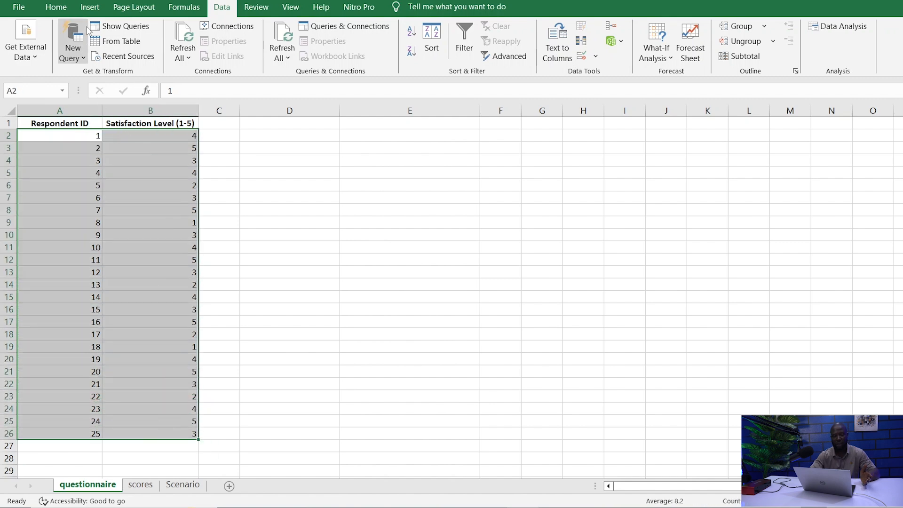
{"action": "left_click", "coordinate": [90, 7]}
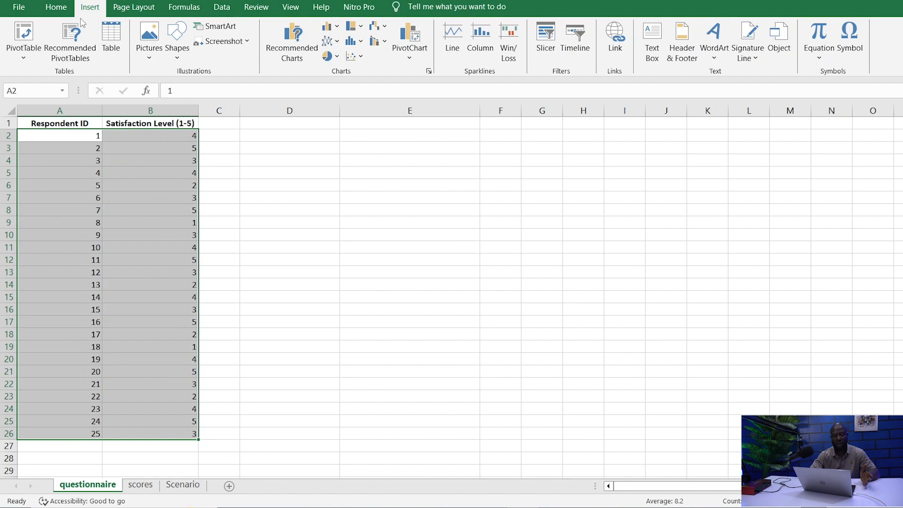
{"action": "left_click", "coordinate": [23, 37]}
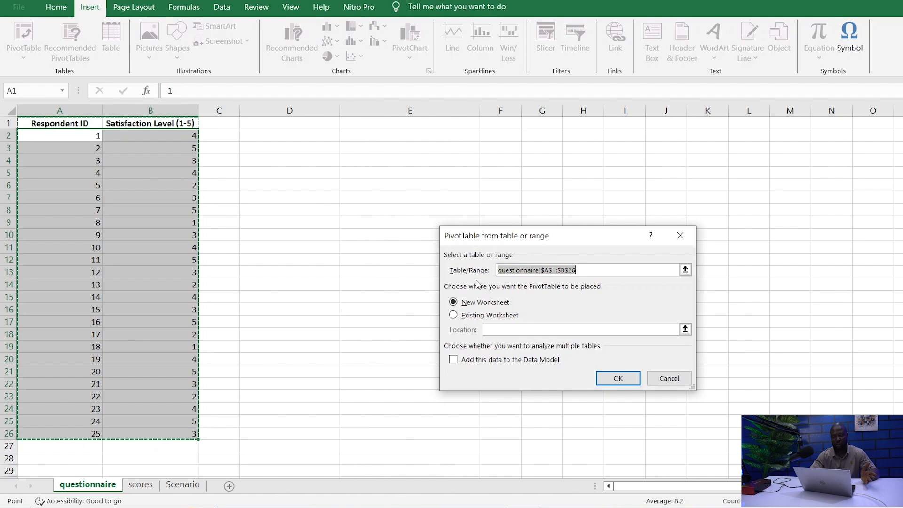
{"action": "left_click", "coordinate": [454, 316]}
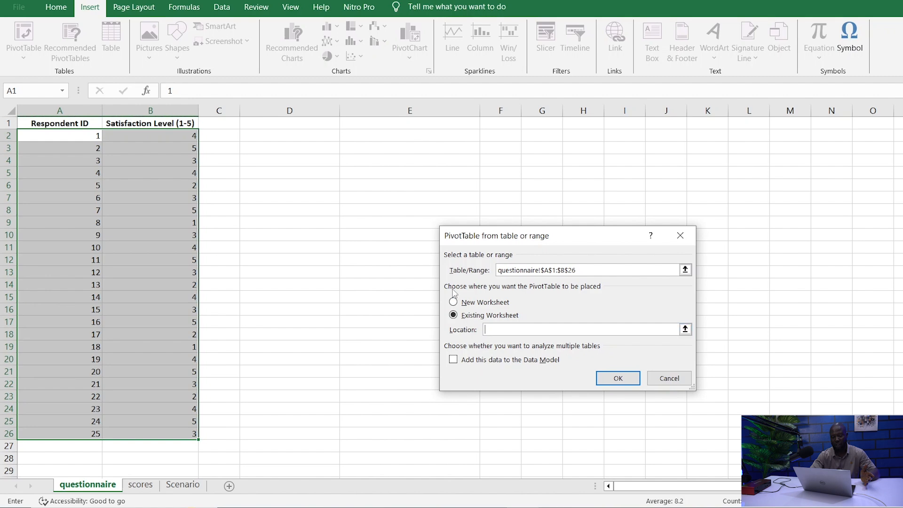
{"action": "left_click", "coordinate": [293, 174]}
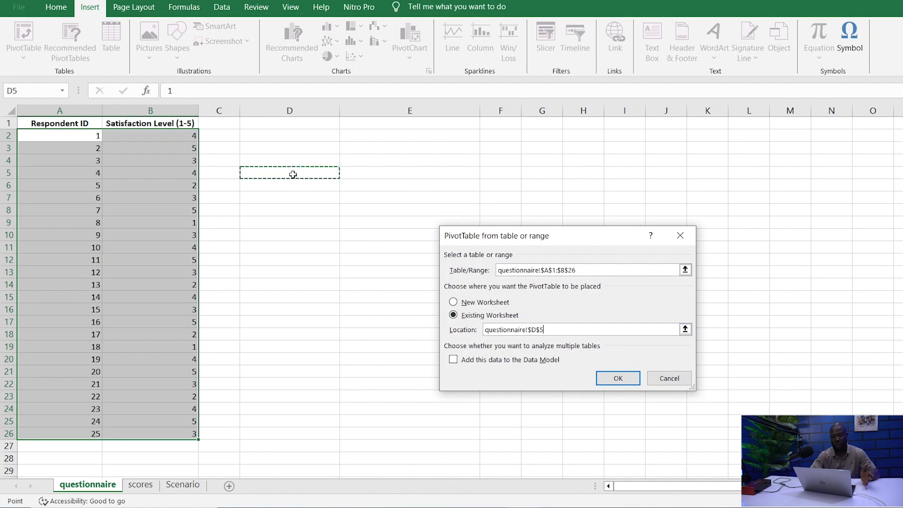
{"action": "left_click", "coordinate": [615, 378]}
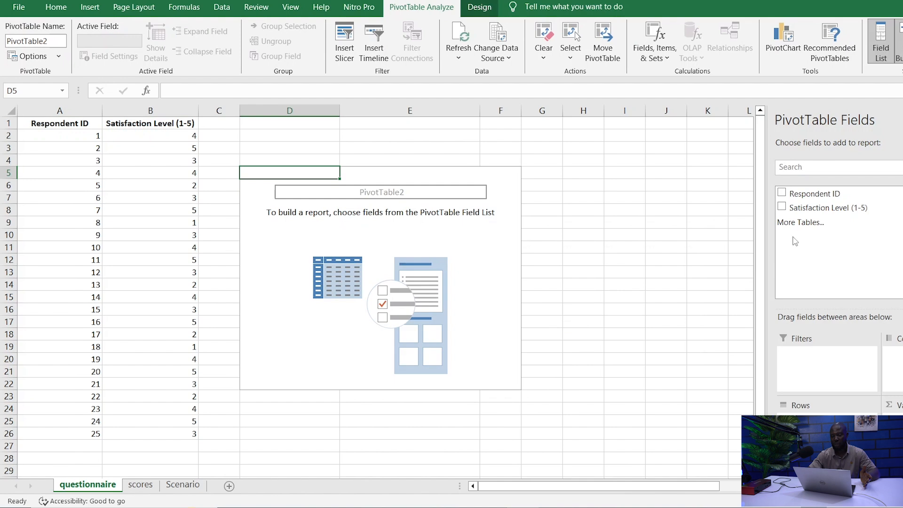
- Add Respondent ID and Satisfaction Level (1-5) to the PivotTable and summarize Respondent ID by Count
{"action": "left_click", "coordinate": [783, 193]}
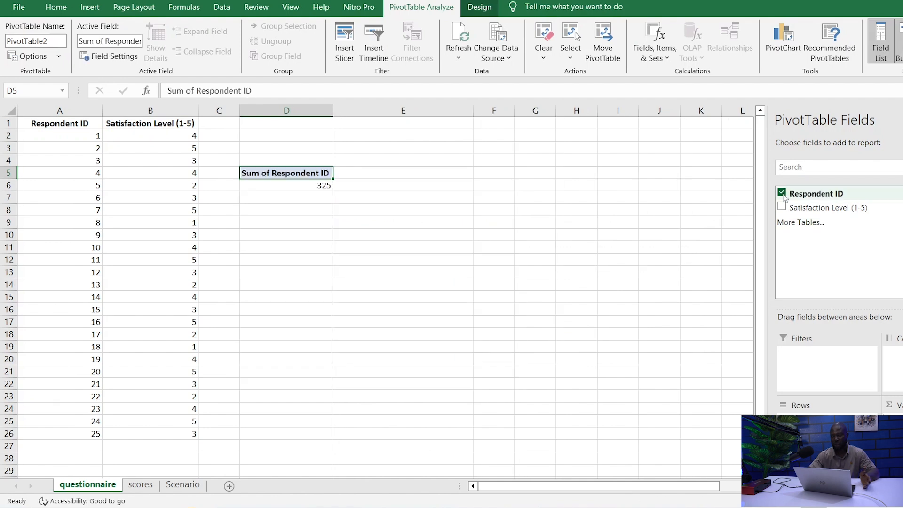
{"action": "left_click", "coordinate": [782, 208]}
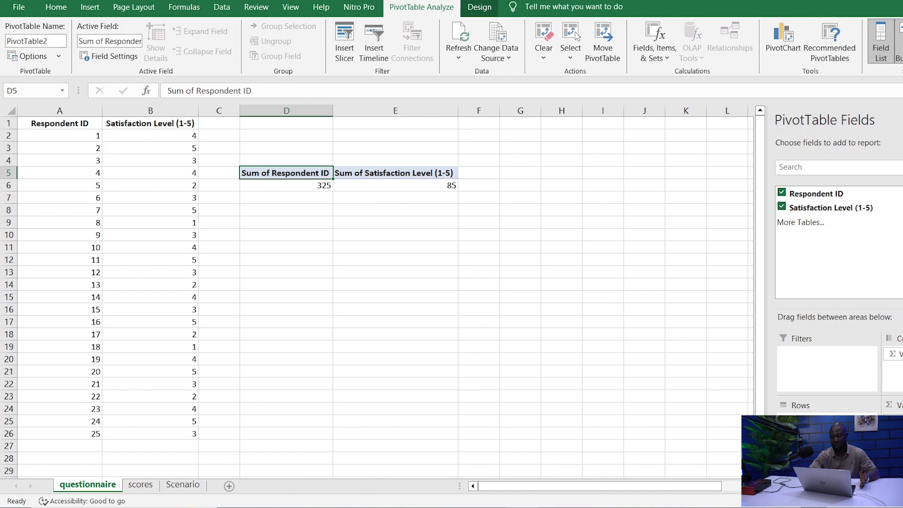
{"action": "left_click", "coordinate": [898, 420]}
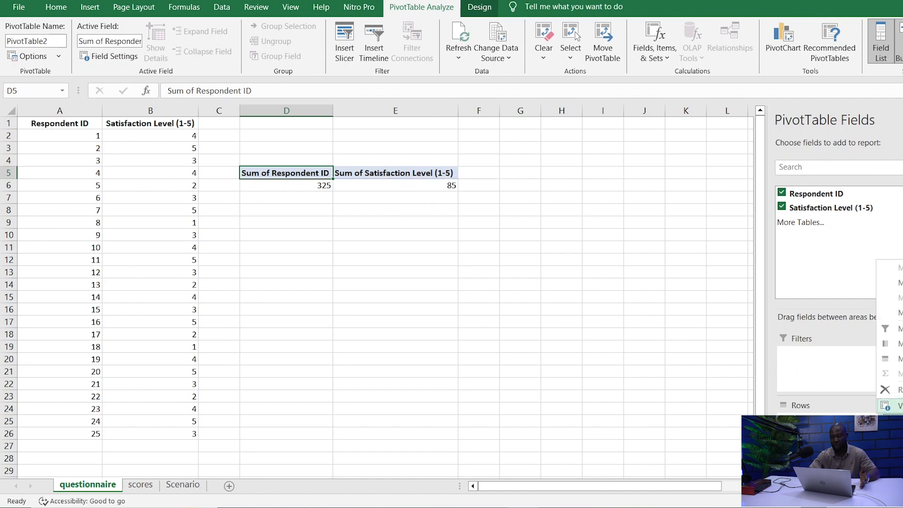
{"action": "left_click", "coordinate": [892, 406]}
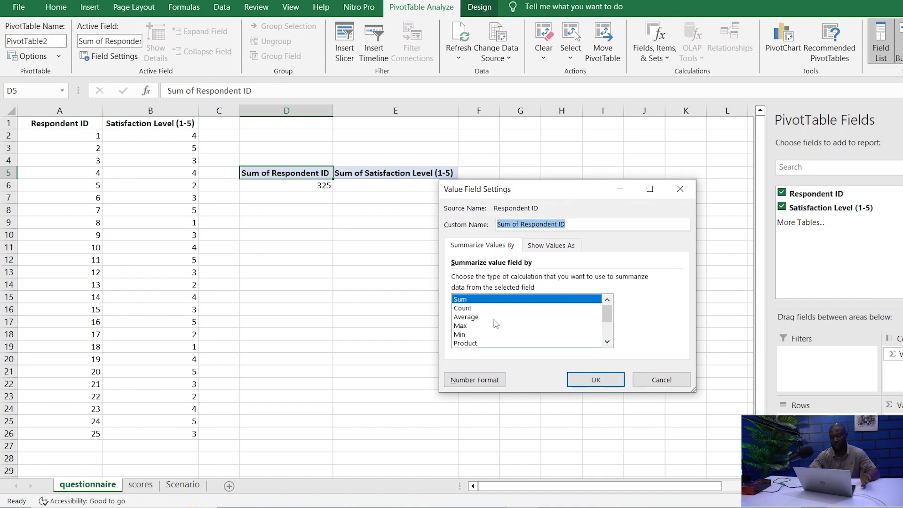
{"action": "left_click", "coordinate": [469, 310]}
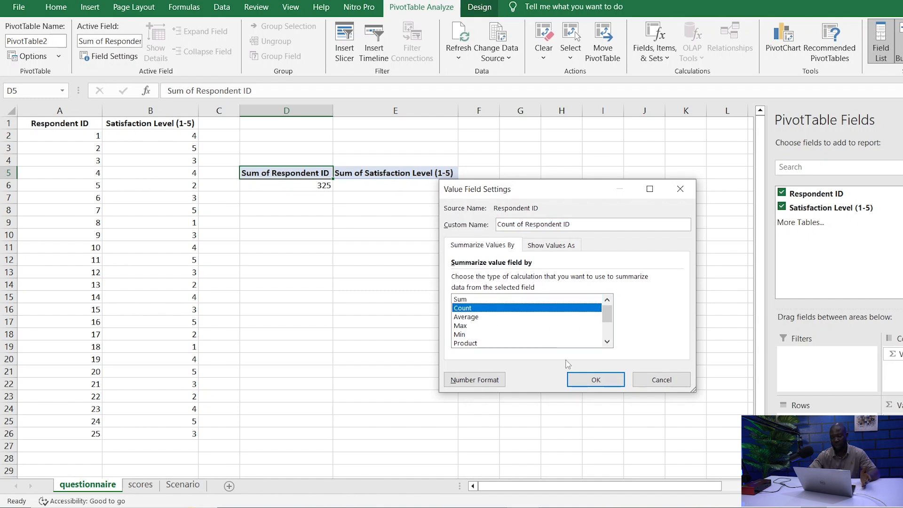
{"action": "left_click", "coordinate": [594, 380]}
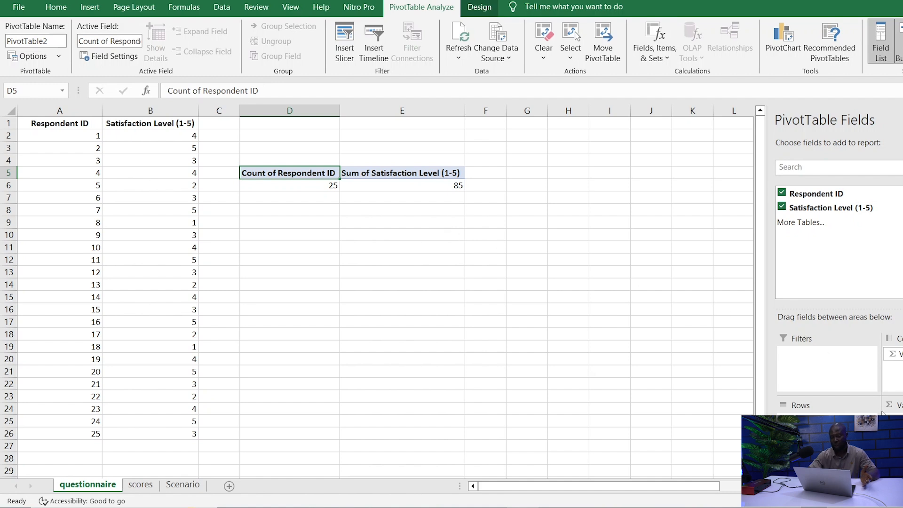
- Change the PivotTable's Satisfaction Level (1-5) value field to be summarized by Average
{"action": "left_click", "coordinate": [894, 434]}
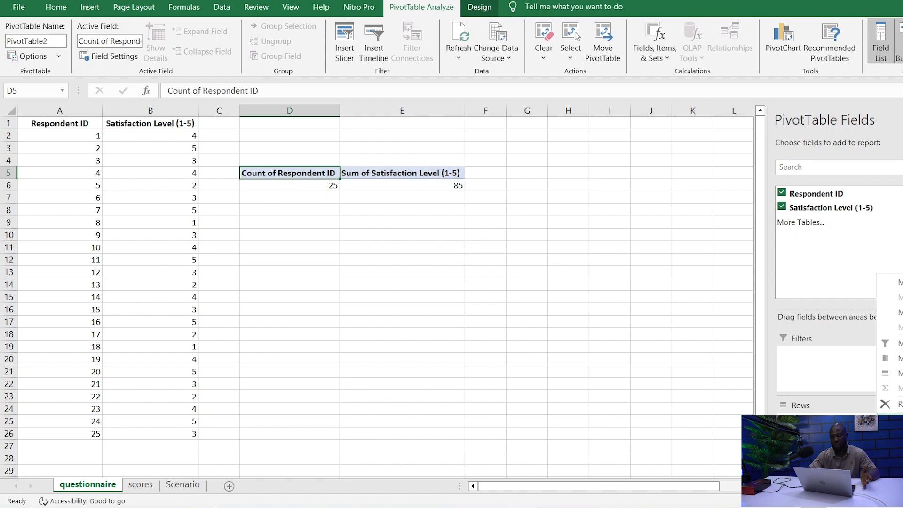
{"action": "left_click", "coordinate": [894, 420]}
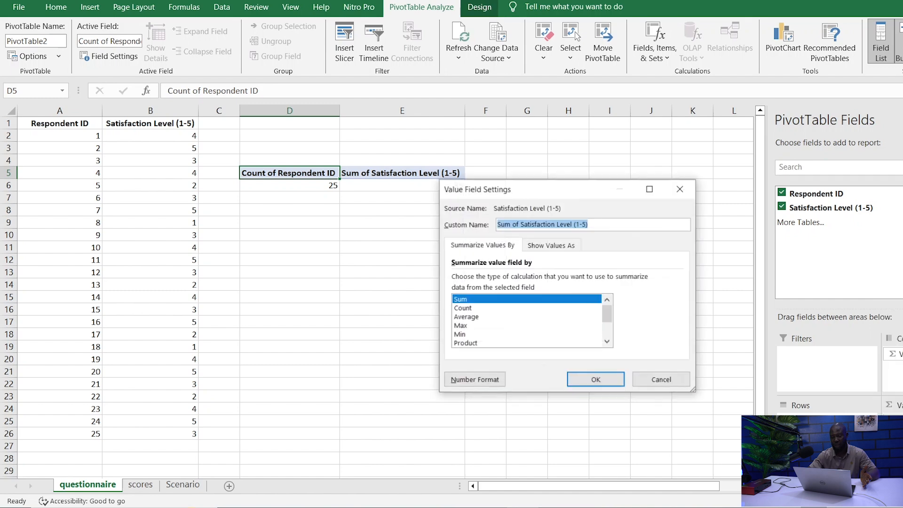
{"action": "left_click", "coordinate": [464, 317]}
{"action": "left_click", "coordinate": [586, 380]}
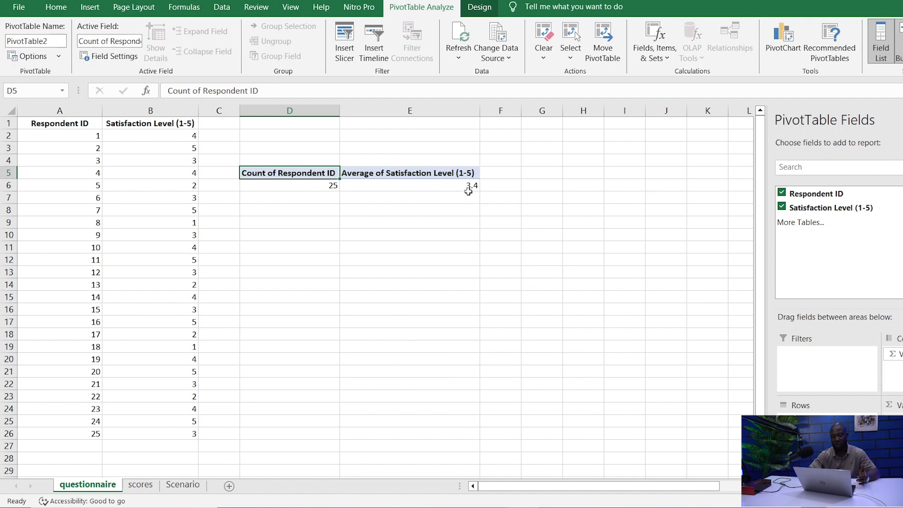
- Delete the whole PivotTable in cells D5:E6 from the questionnaire sheet
{"action": "left_click", "coordinate": [314, 185]}
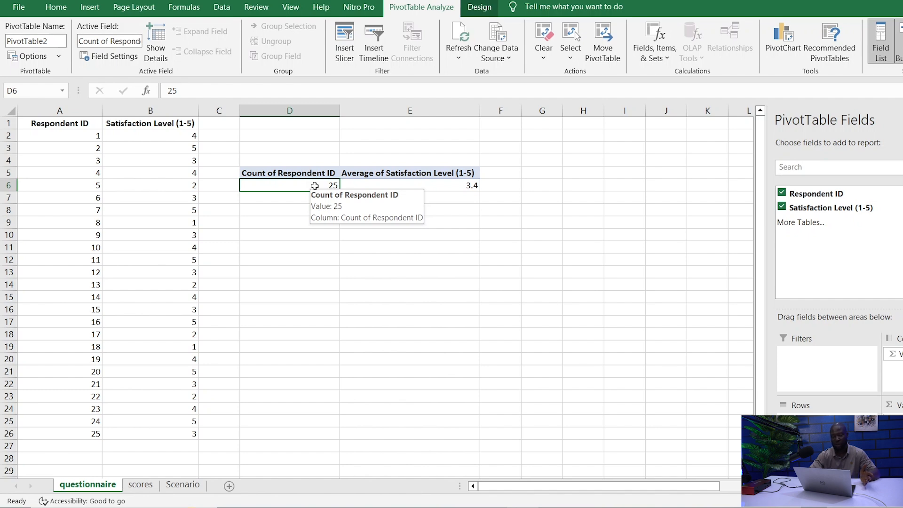
{"action": "left_click", "coordinate": [265, 172]}
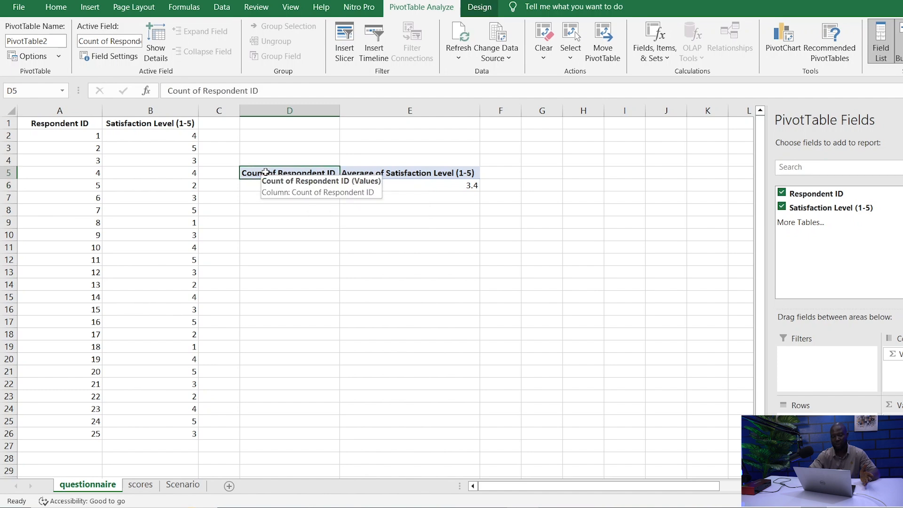
{"action": "left_click_drag", "start_coordinate": [265, 172], "coordinate": [390, 191]}
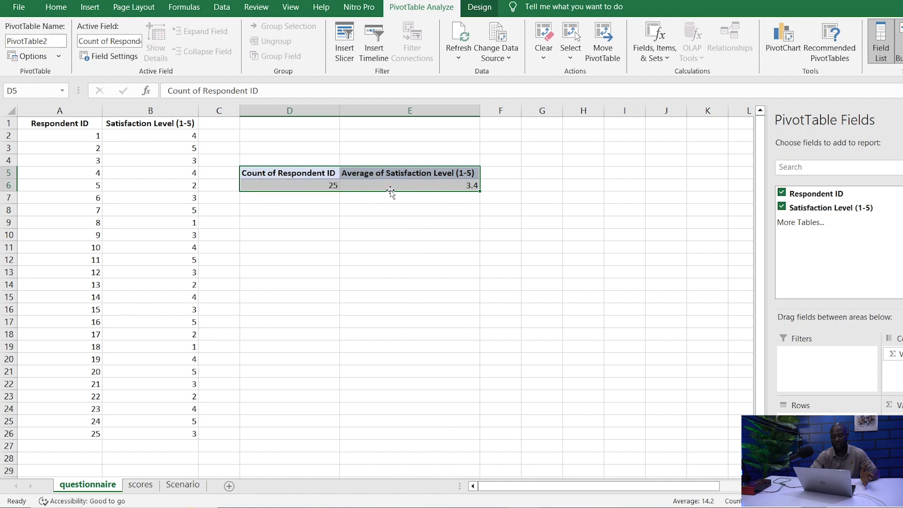
{"action": "key", "text": "Delete"}
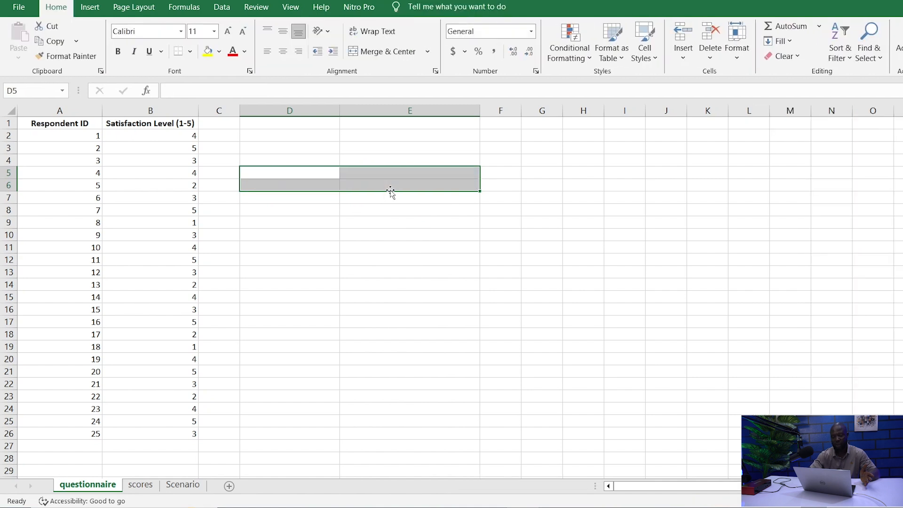
{"action": "left_click", "coordinate": [328, 252]}
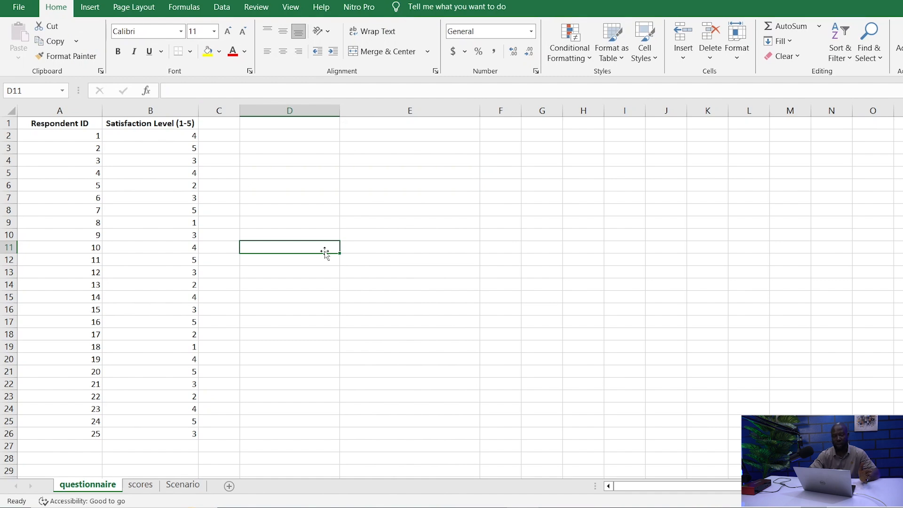
- Start the Descriptive Statistics analysis tool and set its input range to $A$2:$B$26
{"action": "left_click", "coordinate": [223, 12]}
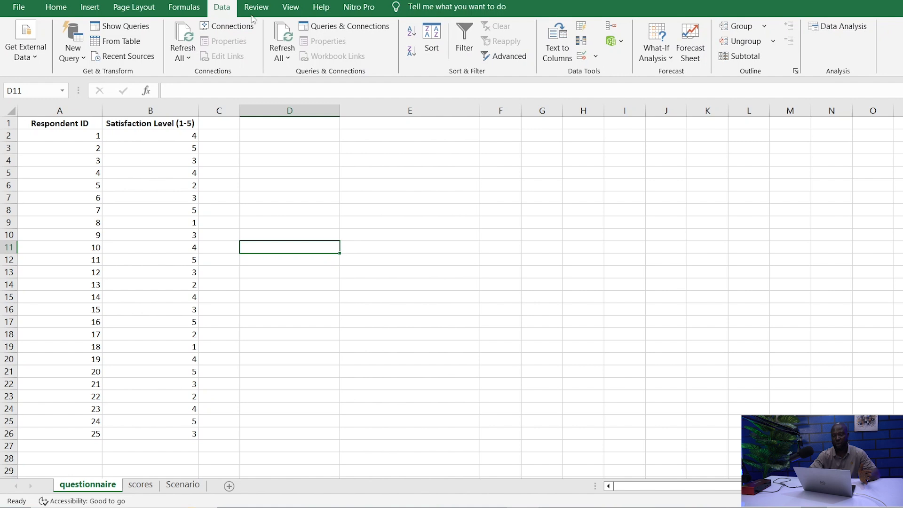
{"action": "left_click", "coordinate": [850, 27]}
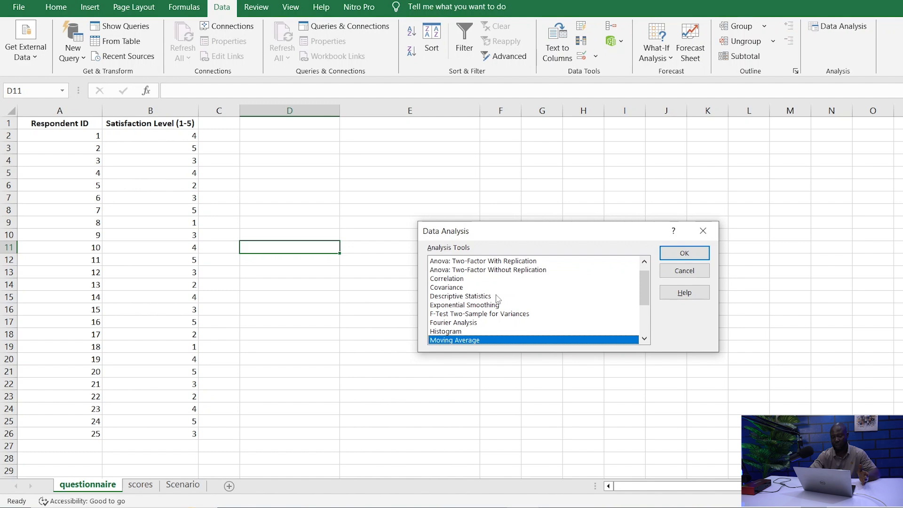
{"action": "left_click", "coordinate": [462, 297]}
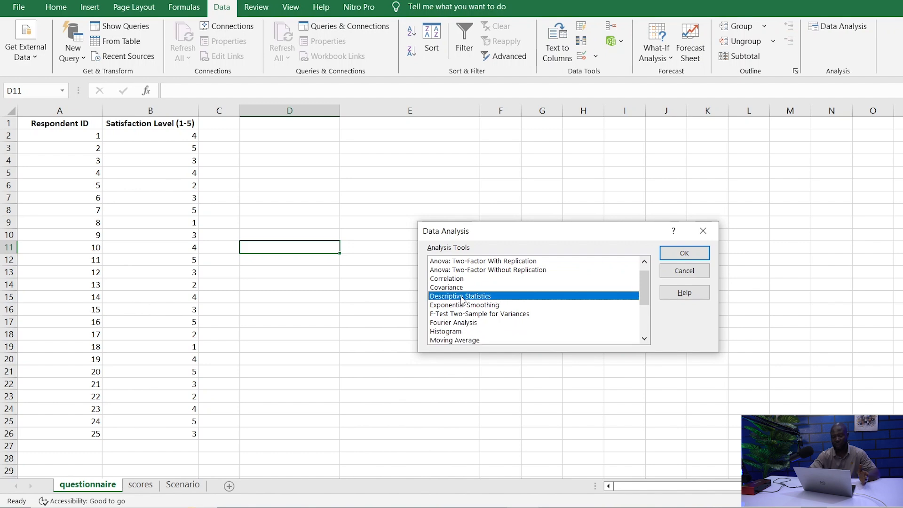
{"action": "left_click", "coordinate": [685, 254]}
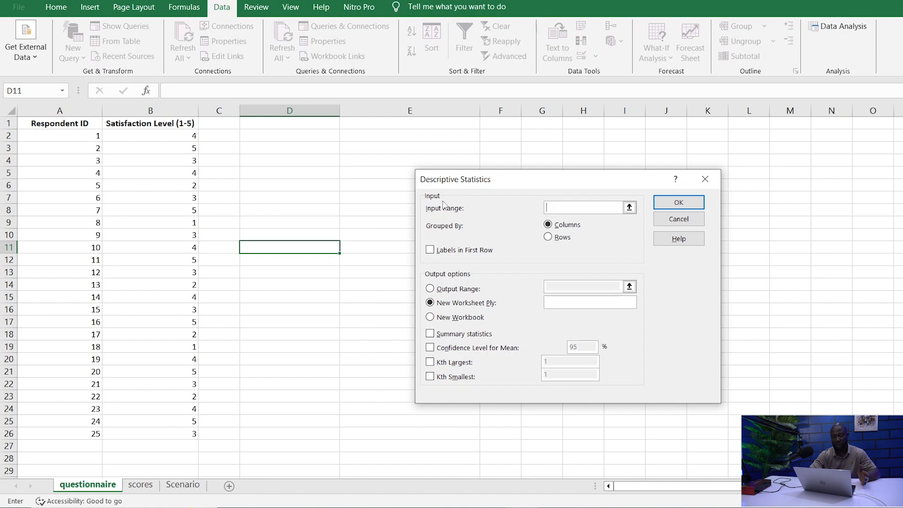
{"action": "left_click", "coordinate": [629, 208]}
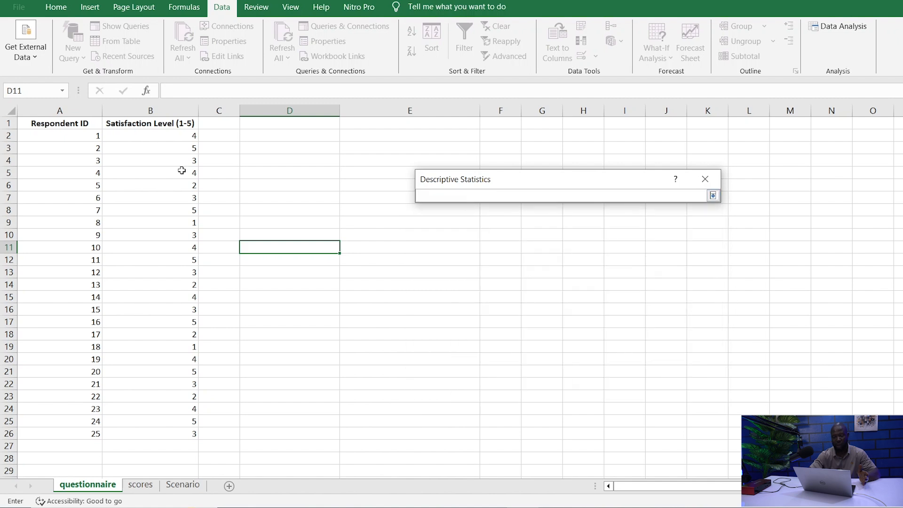
{"action": "left_click_drag", "start_coordinate": [70, 136], "coordinate": [180, 438]}
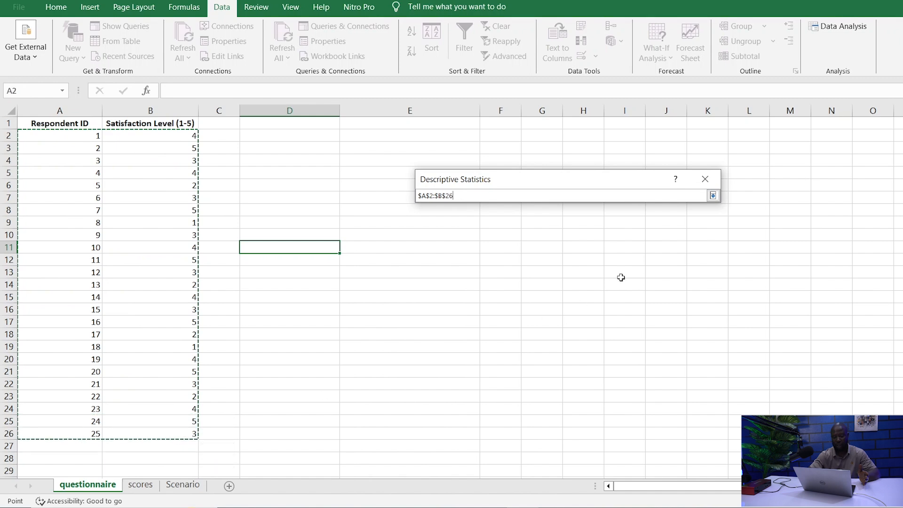
{"action": "left_click", "coordinate": [713, 196]}
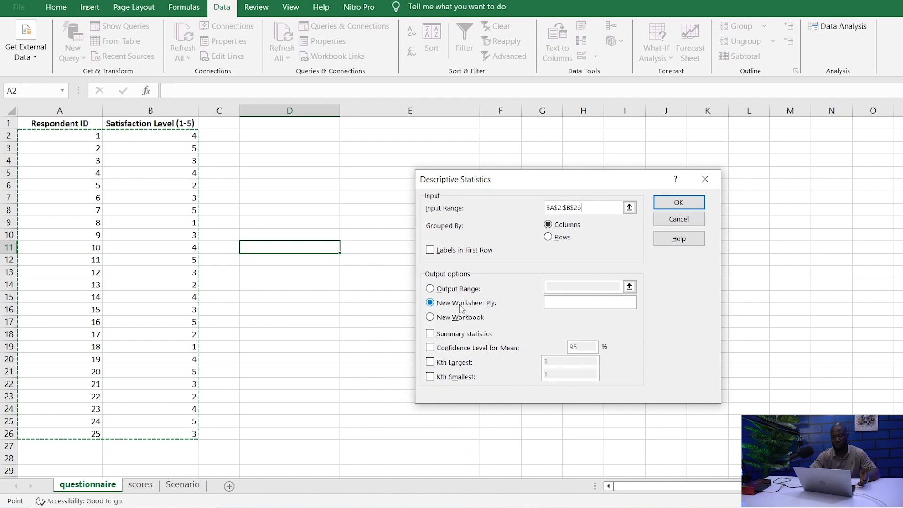
- Send the Descriptive Statistics output to the current sheet, with $D$6 as the output range
{"action": "left_click", "coordinate": [430, 288]}
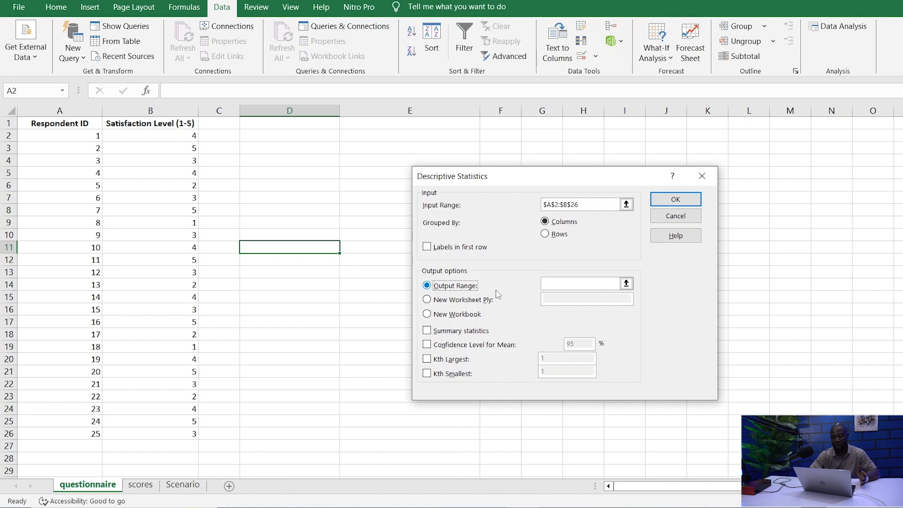
{"action": "left_click", "coordinate": [627, 283]}
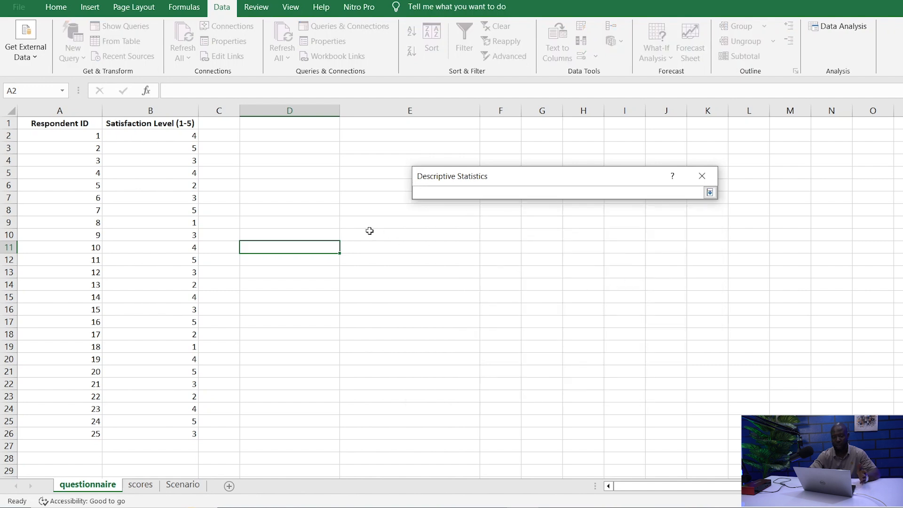
{"action": "left_click", "coordinate": [289, 190]}
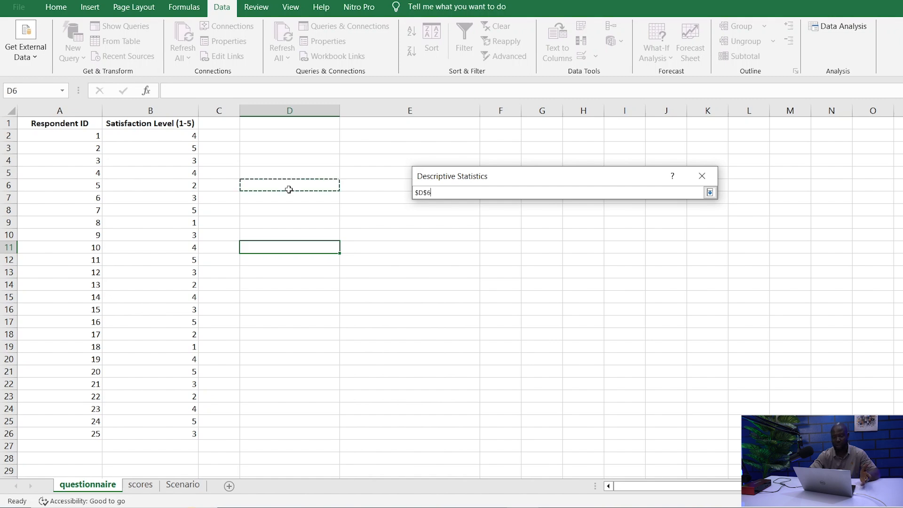
{"action": "left_click", "coordinate": [710, 193]}
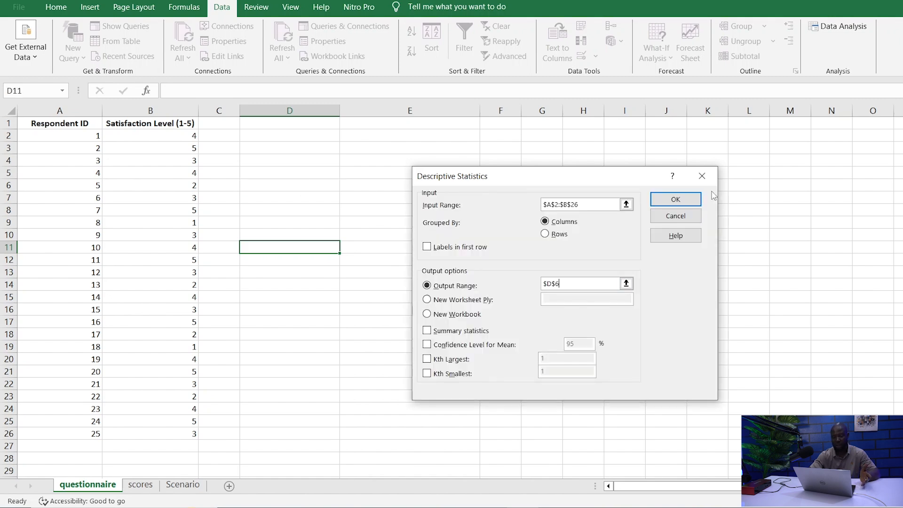
- Include summary statistics and a 95% confidence level for the mean, and generate the questionnaire's descriptive statistics
{"action": "left_click", "coordinate": [427, 332]}
{"action": "left_click", "coordinate": [426, 345]}
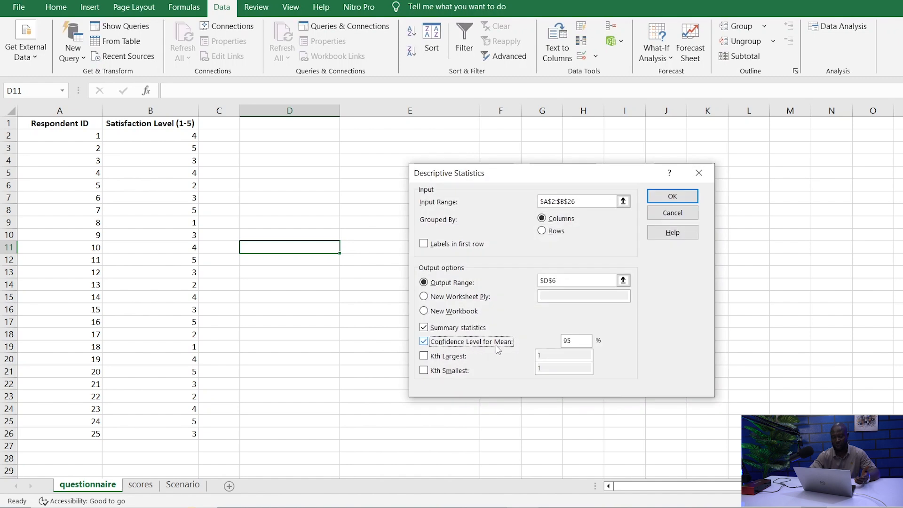
{"action": "left_click", "coordinate": [578, 341]}
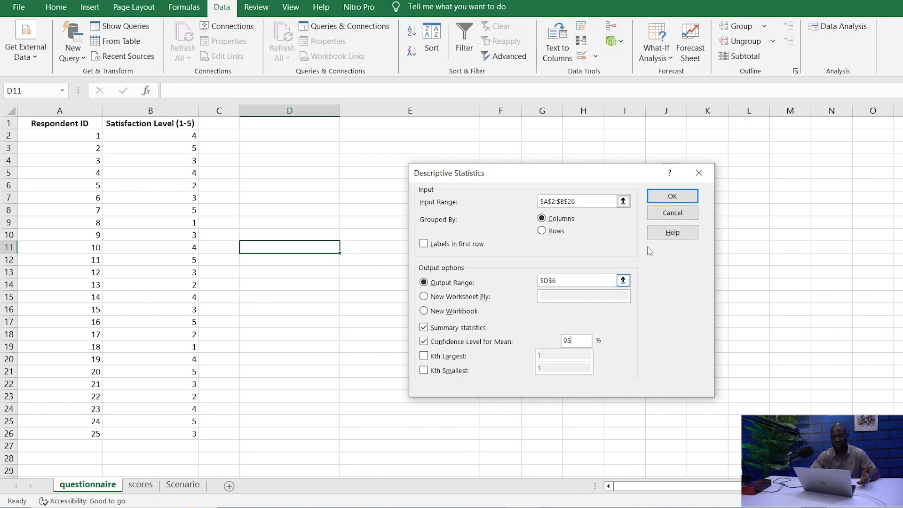
{"action": "left_click", "coordinate": [673, 196]}
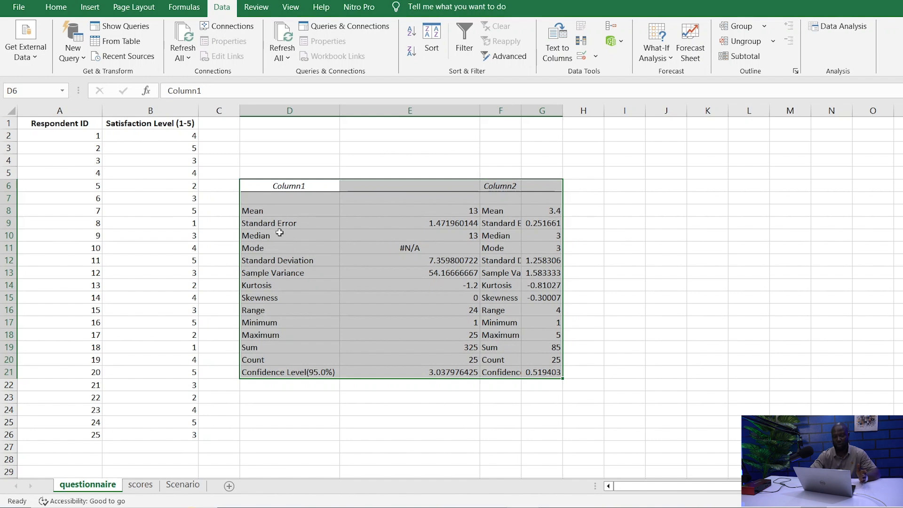
- Examine each measure in the generated statistics table, from Mean down to Confidence Level(95.0%)
{"action": "left_click", "coordinate": [266, 210]}
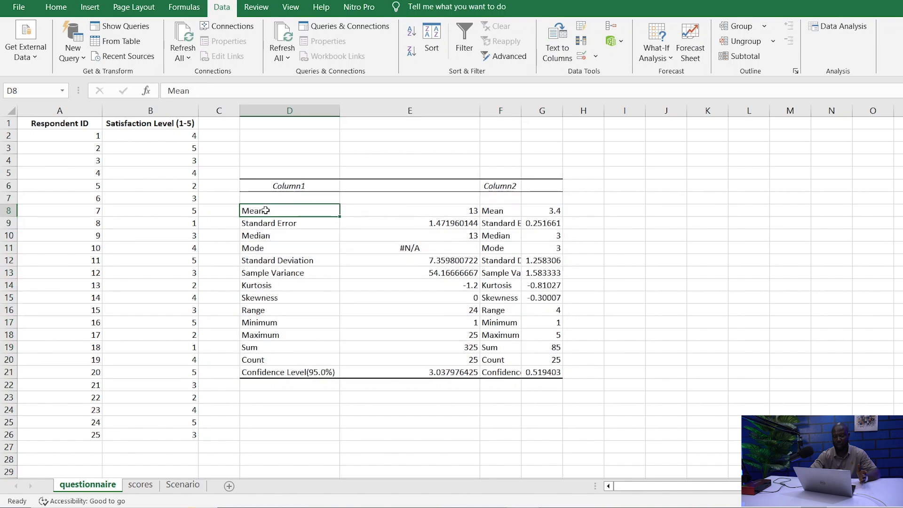
{"action": "left_click", "coordinate": [536, 212]}
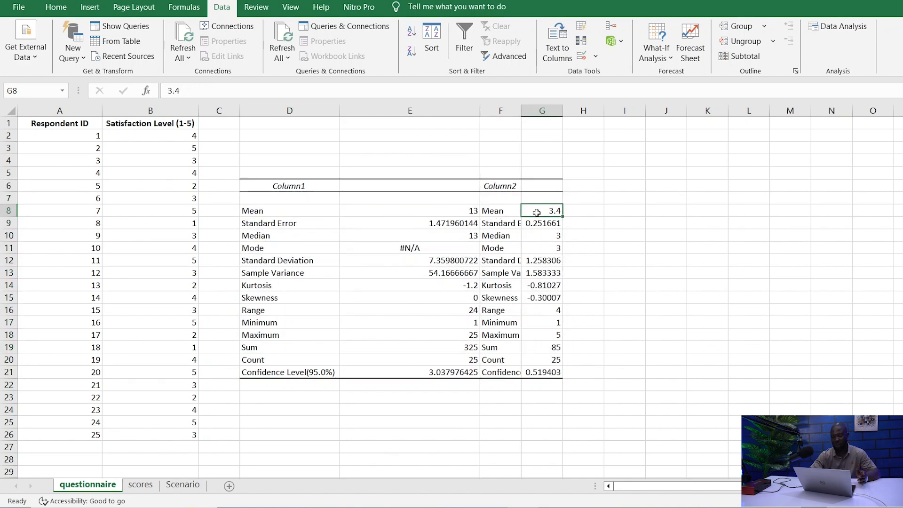
{"action": "left_click", "coordinate": [299, 232]}
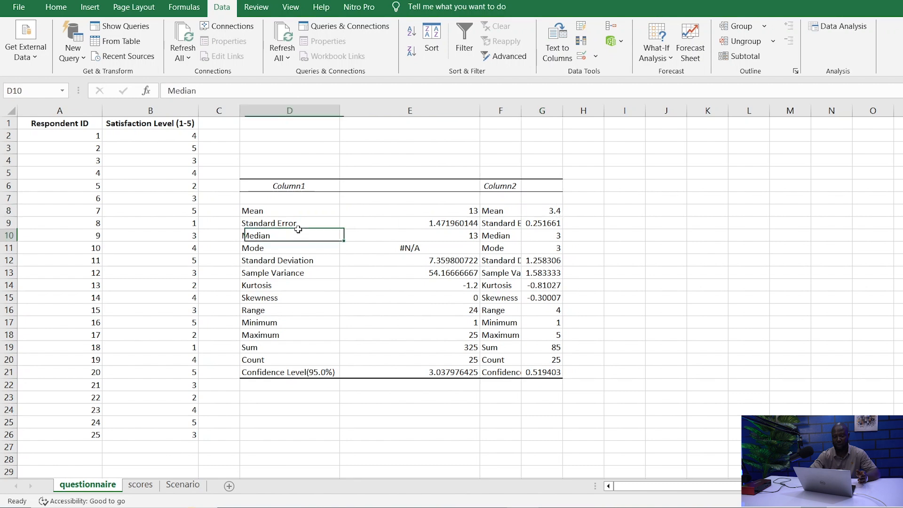
{"action": "left_click", "coordinate": [298, 227]}
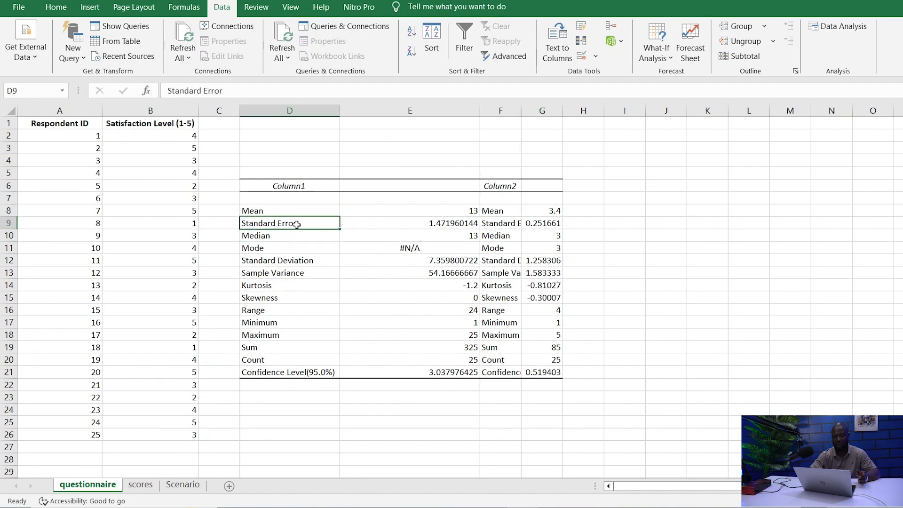
{"action": "left_click", "coordinate": [294, 233]}
{"action": "left_click", "coordinate": [285, 249]}
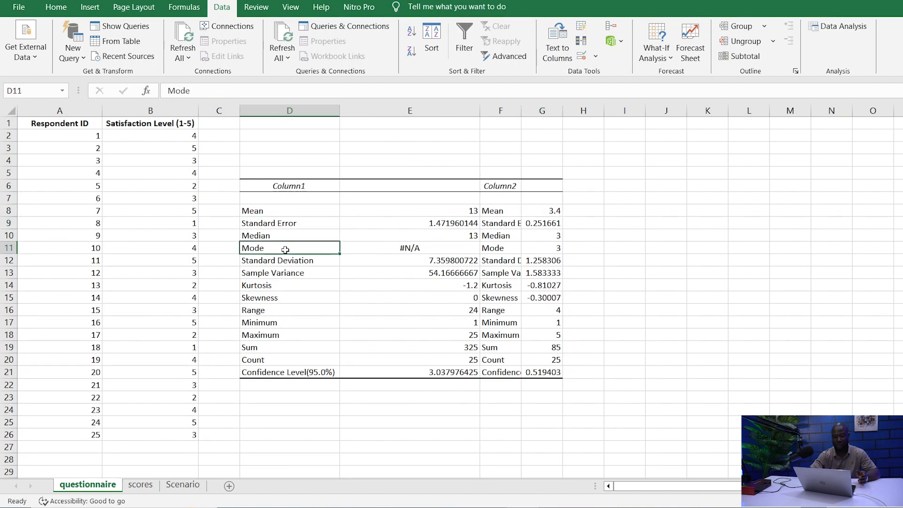
{"action": "left_click", "coordinate": [283, 260]}
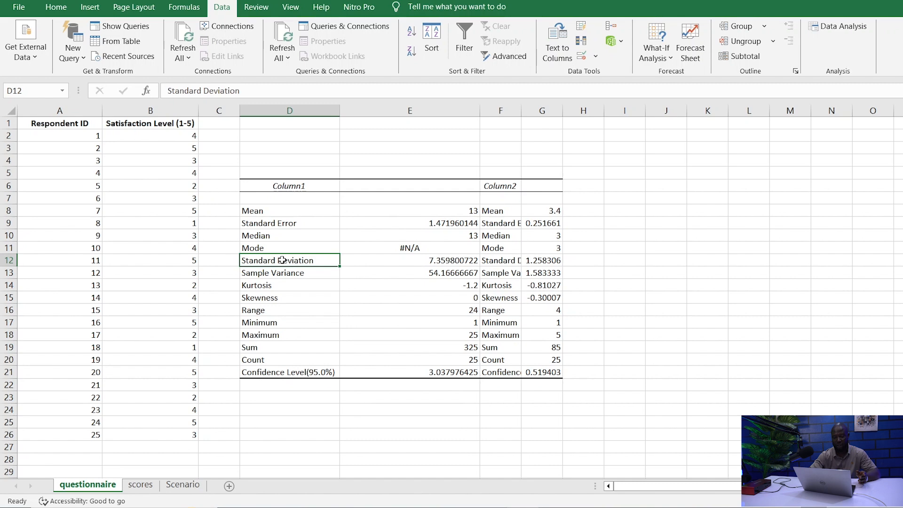
{"action": "left_click", "coordinate": [273, 276]}
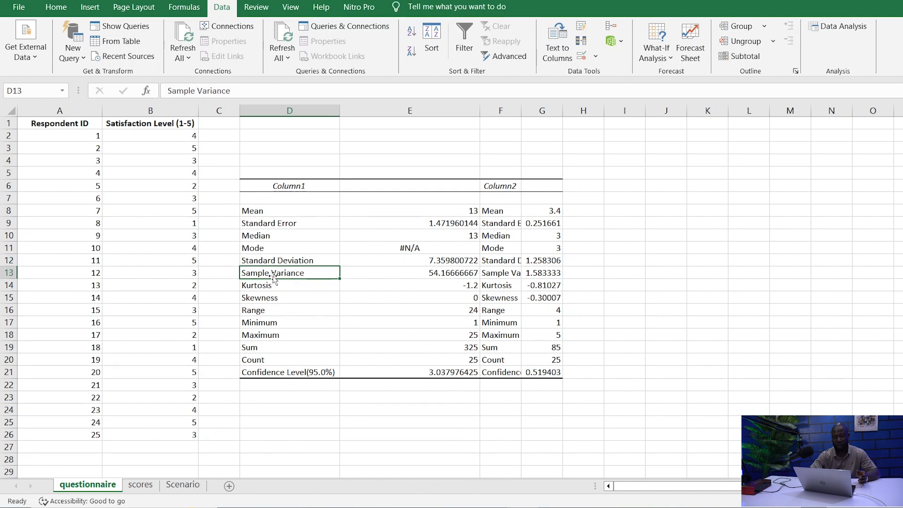
{"action": "left_click", "coordinate": [289, 284]}
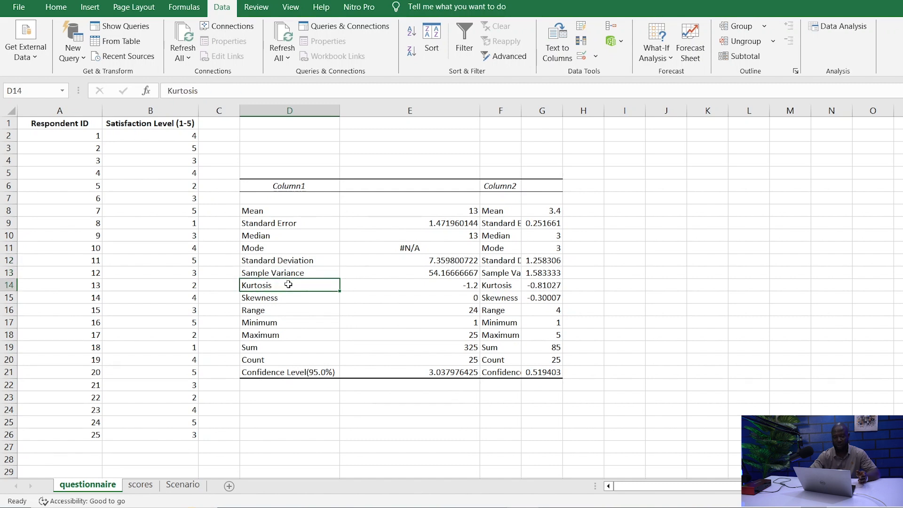
{"action": "left_click", "coordinate": [275, 300]}
{"action": "left_click", "coordinate": [270, 310]}
{"action": "left_click", "coordinate": [270, 324]}
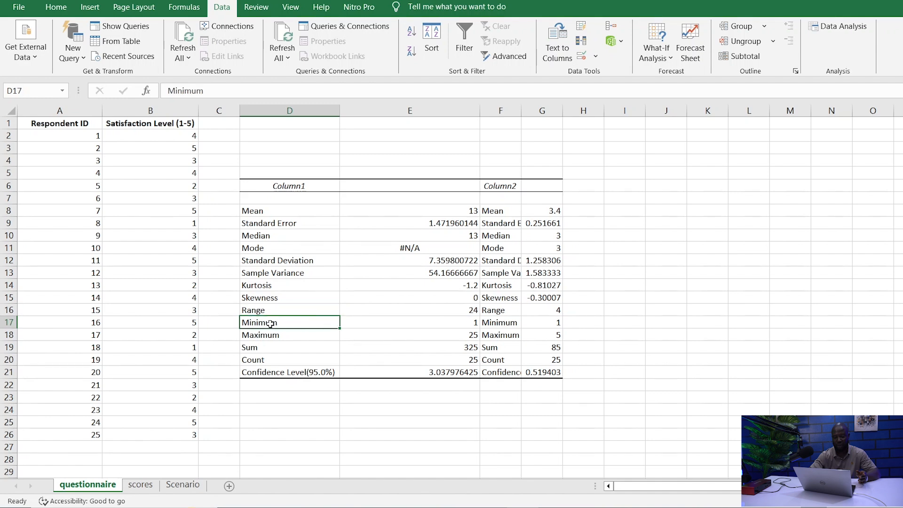
{"action": "left_click", "coordinate": [269, 334]}
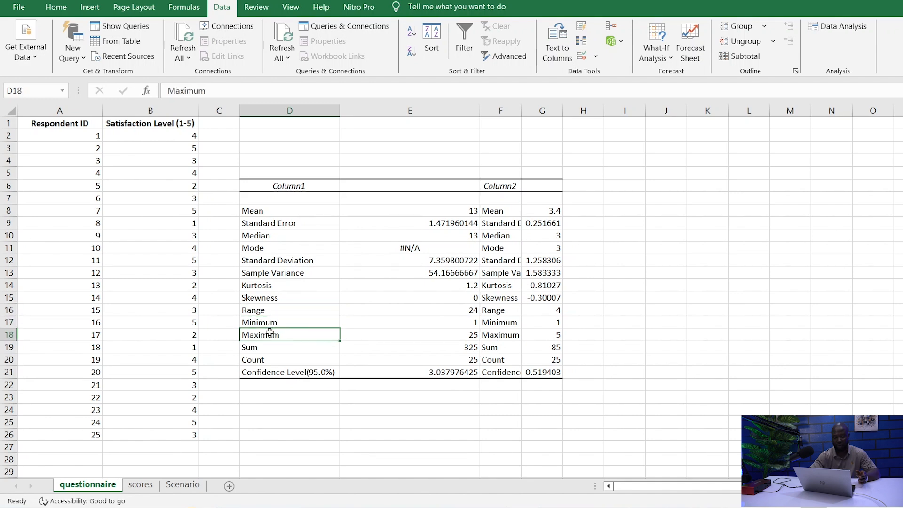
{"action": "left_click", "coordinate": [265, 348]}
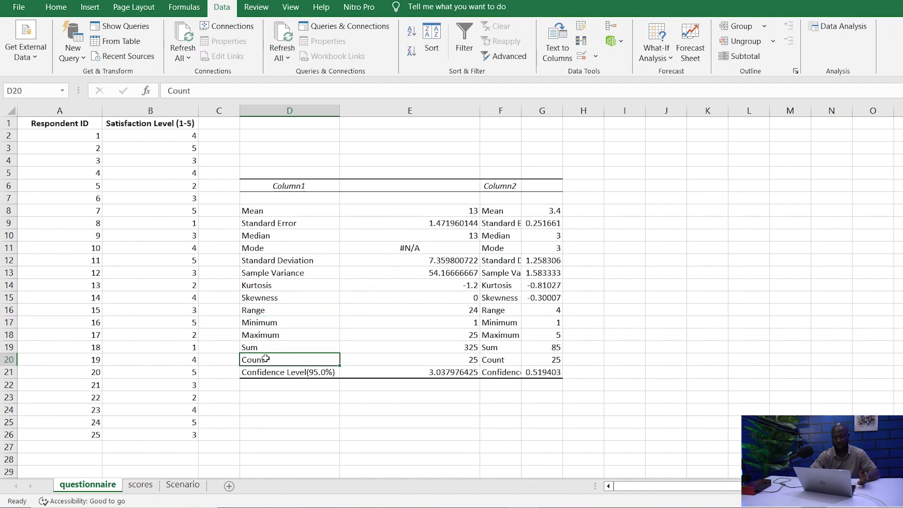
{"action": "left_click", "coordinate": [308, 373]}
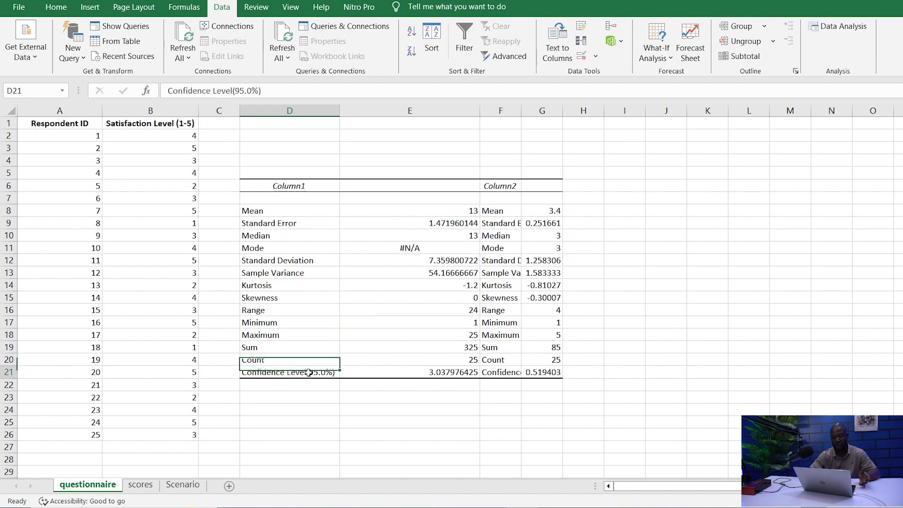
{"action": "left_click", "coordinate": [364, 406]}
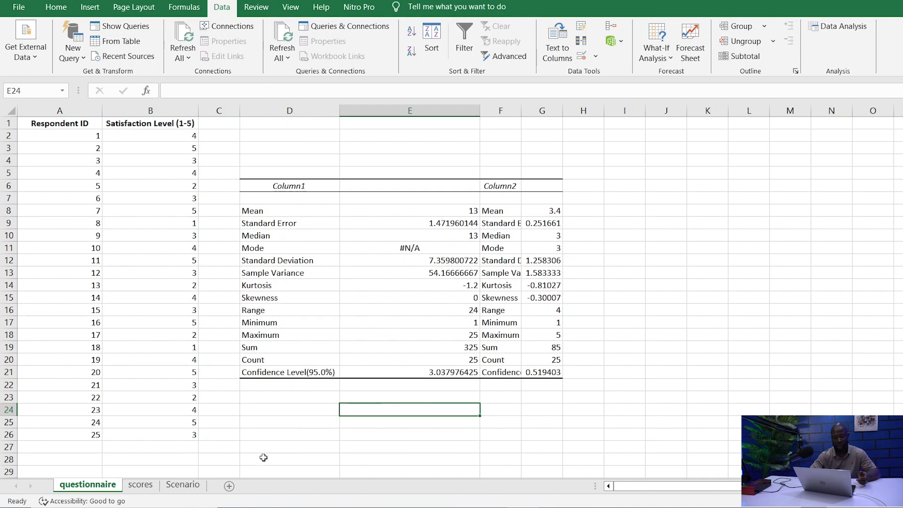
- On the scores sheet, start Descriptive Statistics with the English scores in $B$2:$B$26 as the input range
{"action": "left_click", "coordinate": [140, 486]}
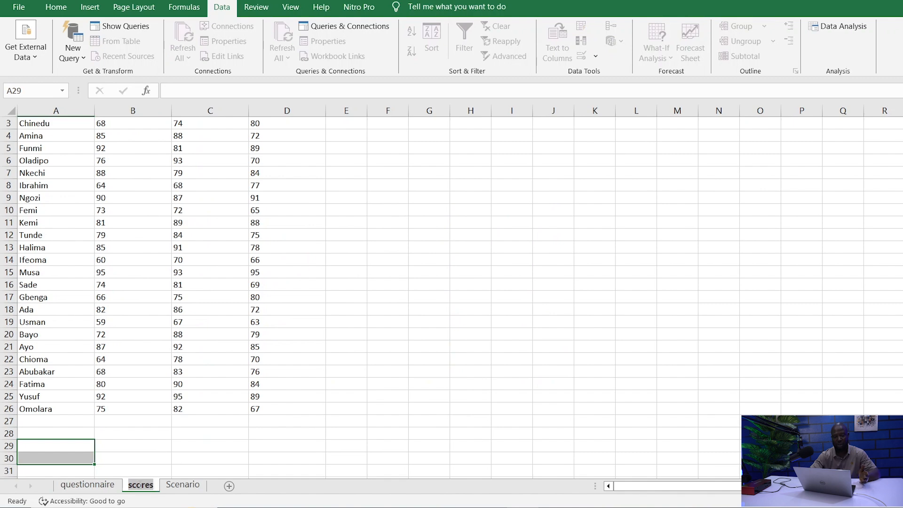
{"action": "scroll", "coordinate": [243, 250], "scroll_direction": "up", "scroll_amount": 1}
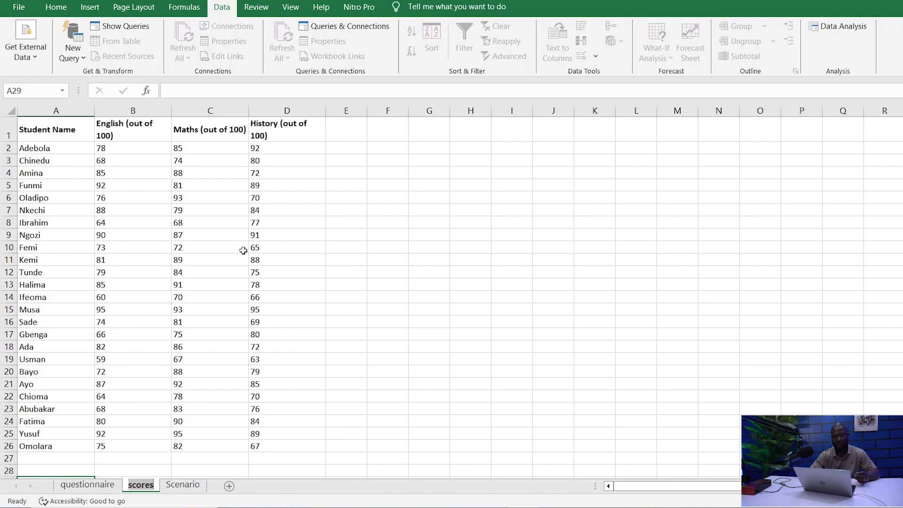
{"action": "left_click", "coordinate": [350, 225]}
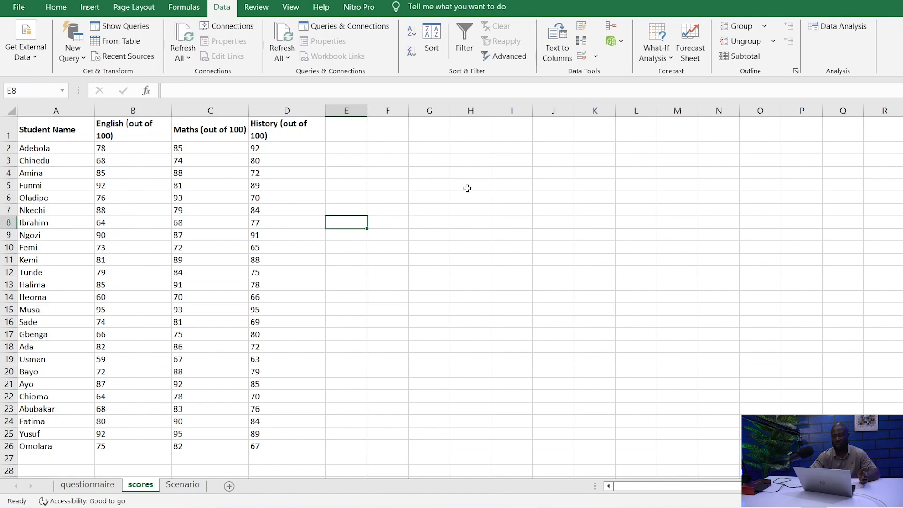
{"action": "left_click", "coordinate": [842, 26]}
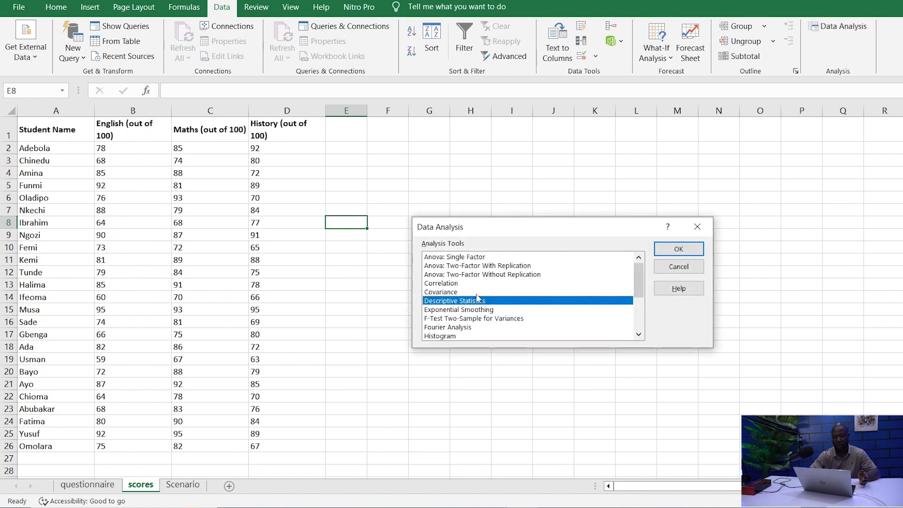
{"action": "left_click", "coordinate": [679, 249]}
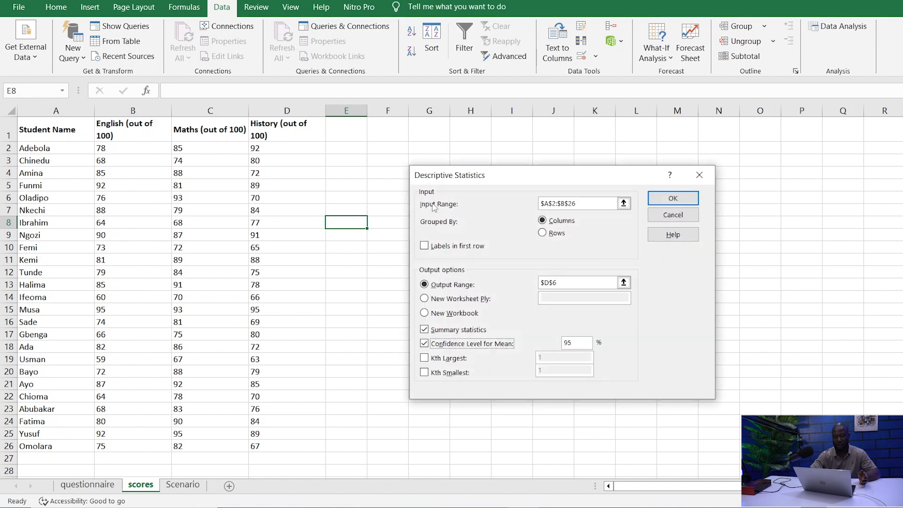
{"action": "left_click", "coordinate": [624, 205]}
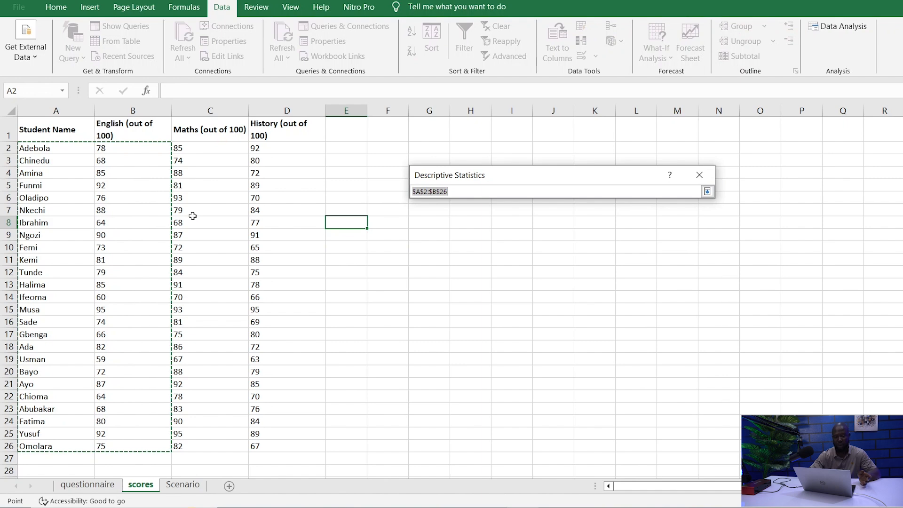
{"action": "left_click", "coordinate": [104, 148]}
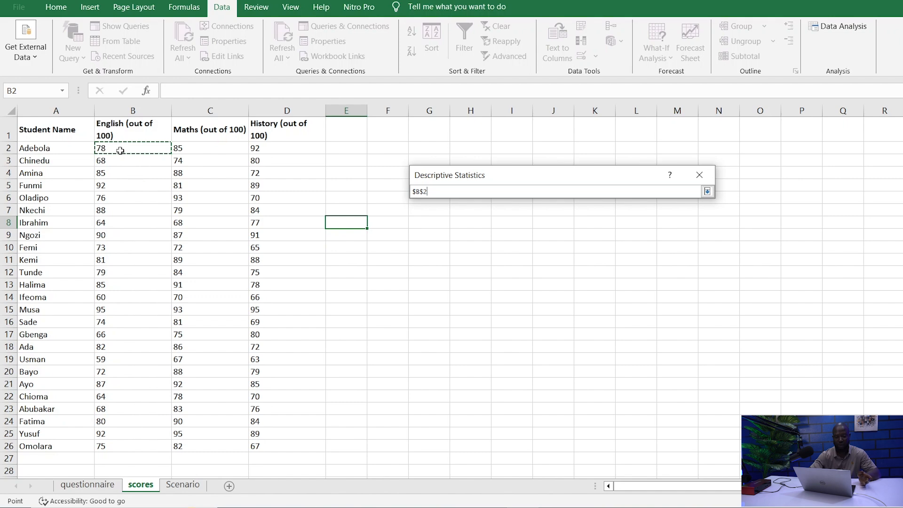
{"action": "left_click_drag", "start_coordinate": [121, 149], "coordinate": [125, 443]}
{"action": "left_click", "coordinate": [708, 192]}
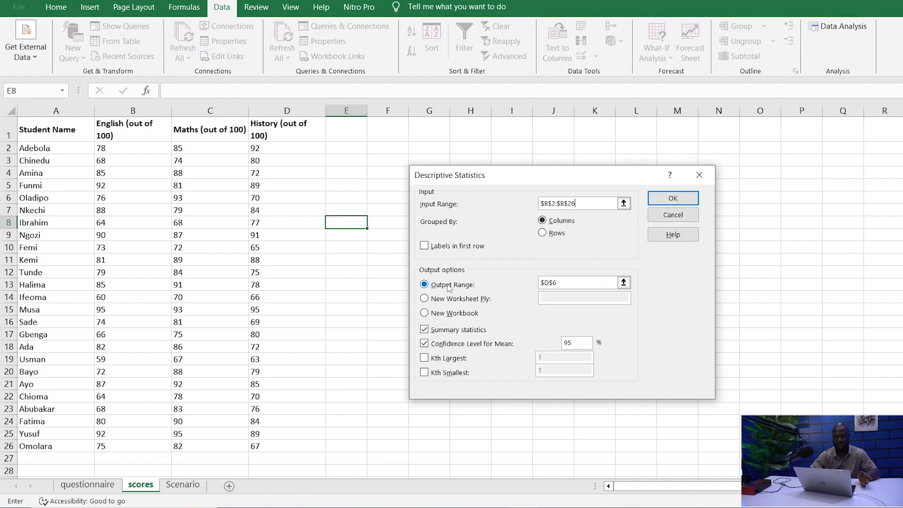
- Set the output range to $E$9 and generate the descriptive statistics for the English scores
{"action": "left_click", "coordinate": [624, 283]}
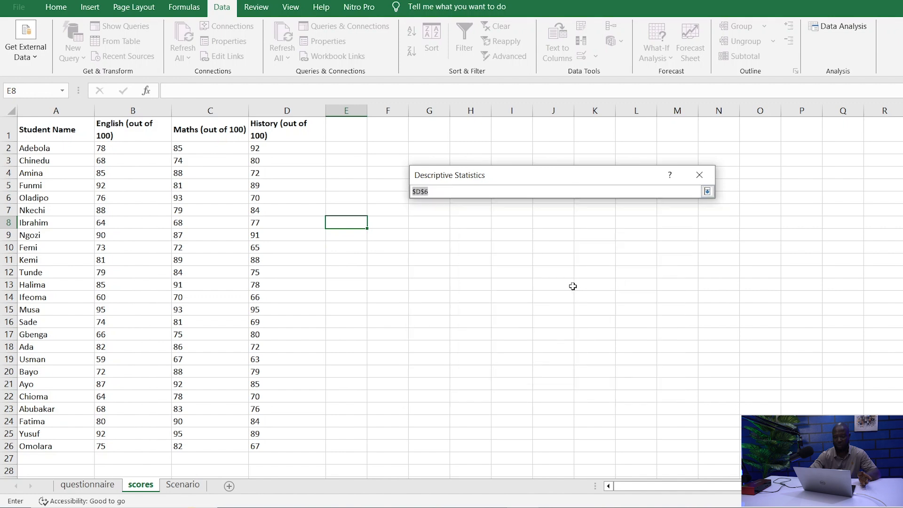
{"action": "left_click", "coordinate": [346, 240]}
{"action": "left_click", "coordinate": [707, 192]}
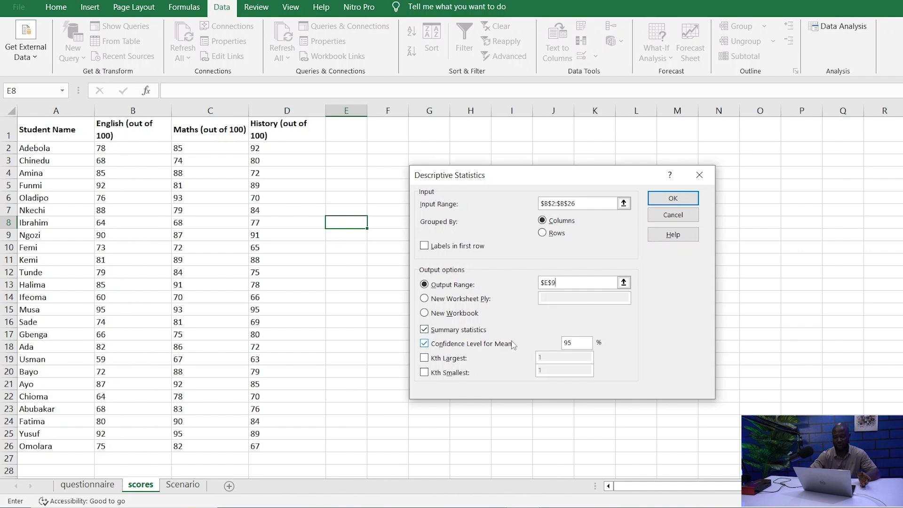
{"action": "left_click", "coordinate": [673, 198]}
{"action": "left_click", "coordinate": [498, 307]}
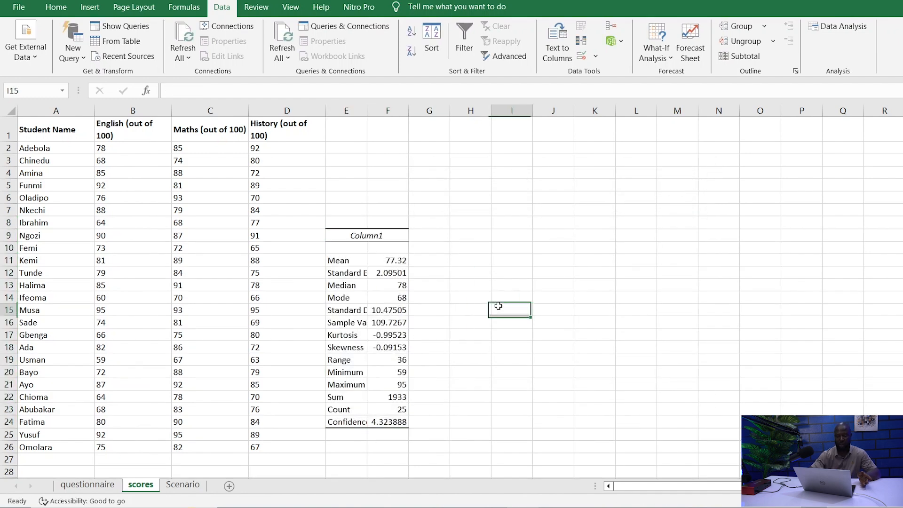
- Widen columns E and F so the English statistics' labels and values fit
{"action": "left_click_drag", "start_coordinate": [410, 113], "coordinate": [449, 113]}
{"action": "left_click_drag", "start_coordinate": [367, 106], "coordinate": [388, 109]}
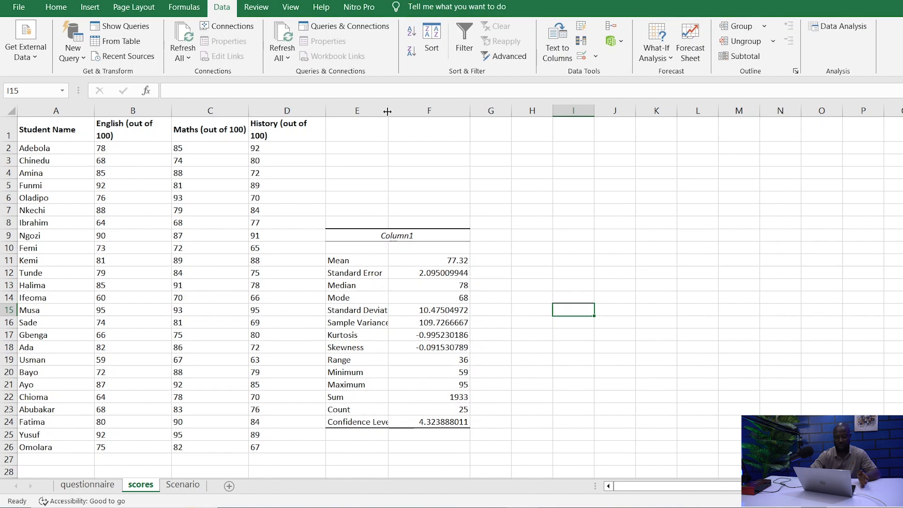
{"action": "left_click_drag", "start_coordinate": [388, 112], "coordinate": [419, 112]}
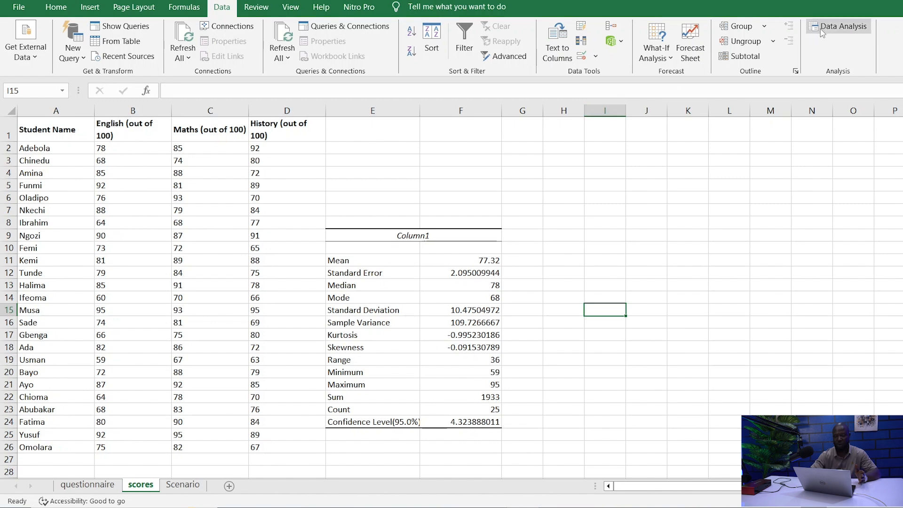
- Start Descriptive Statistics with the English, Maths and History scores in $B$2:$D$26 as the input range
{"action": "left_click", "coordinate": [839, 28]}
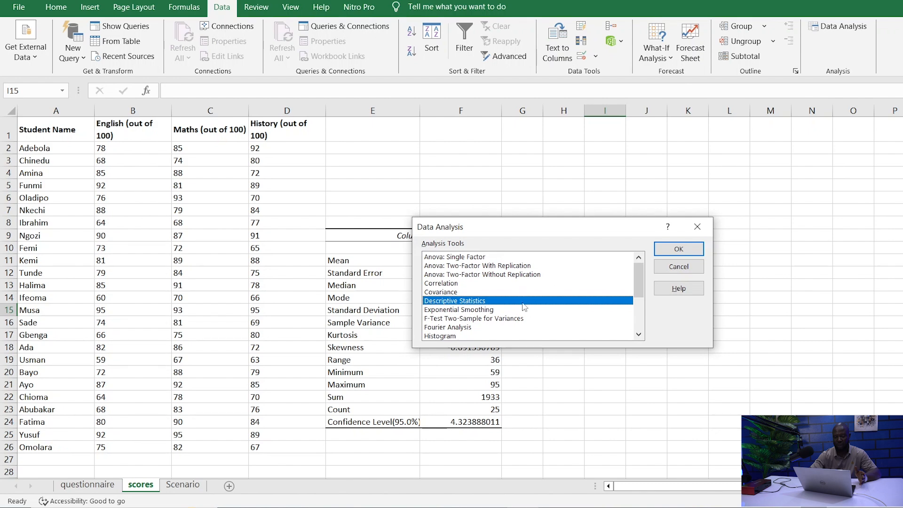
{"action": "left_click", "coordinate": [681, 250]}
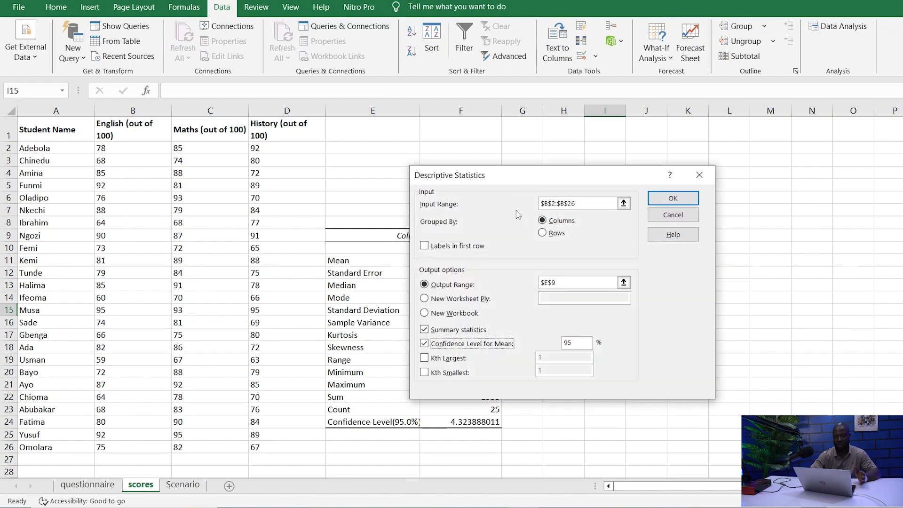
{"action": "left_click", "coordinate": [624, 203]}
{"action": "left_click", "coordinate": [121, 150]}
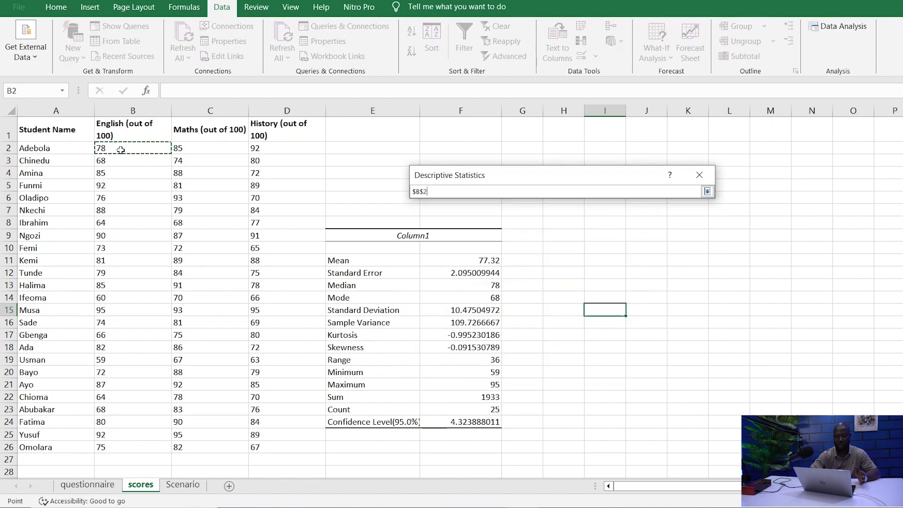
{"action": "left_click_drag", "start_coordinate": [120, 150], "coordinate": [265, 445]}
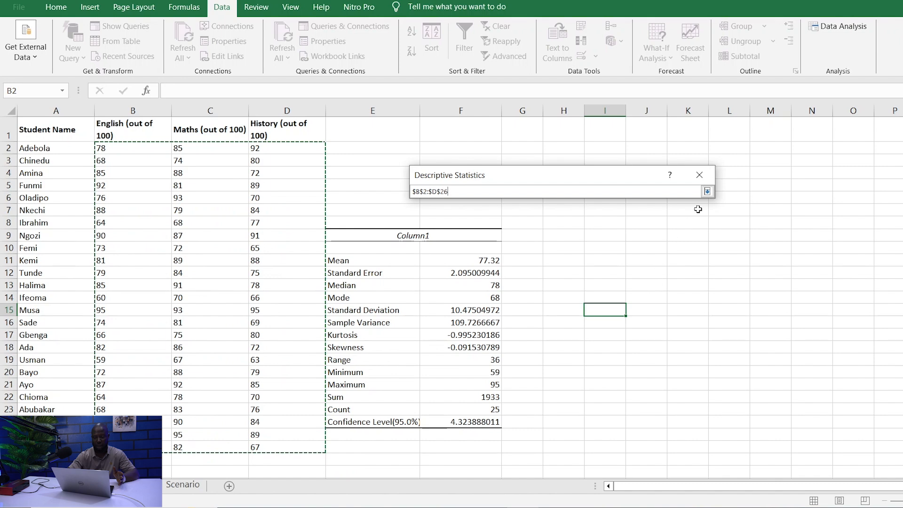
{"action": "left_click", "coordinate": [707, 192]}
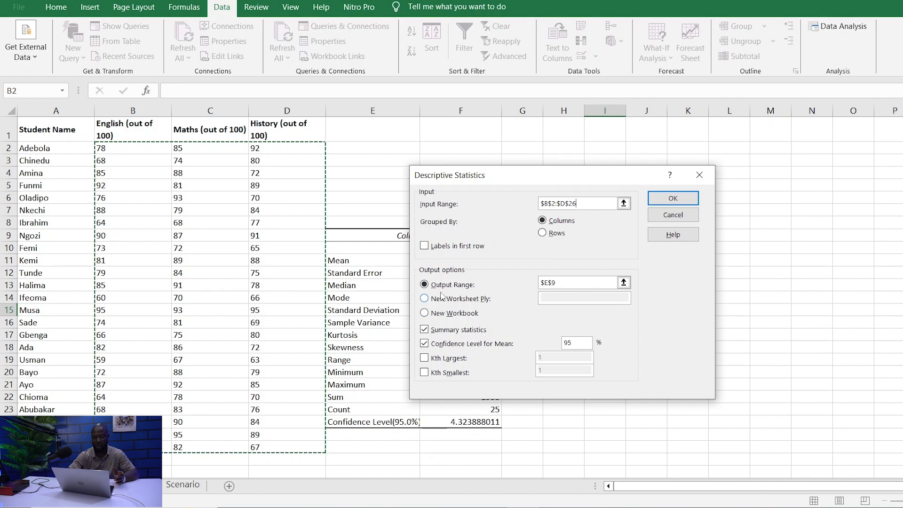
- Set the output range to $H$9 and generate the descriptive statistics for all three subjects
{"action": "left_click", "coordinate": [624, 284]}
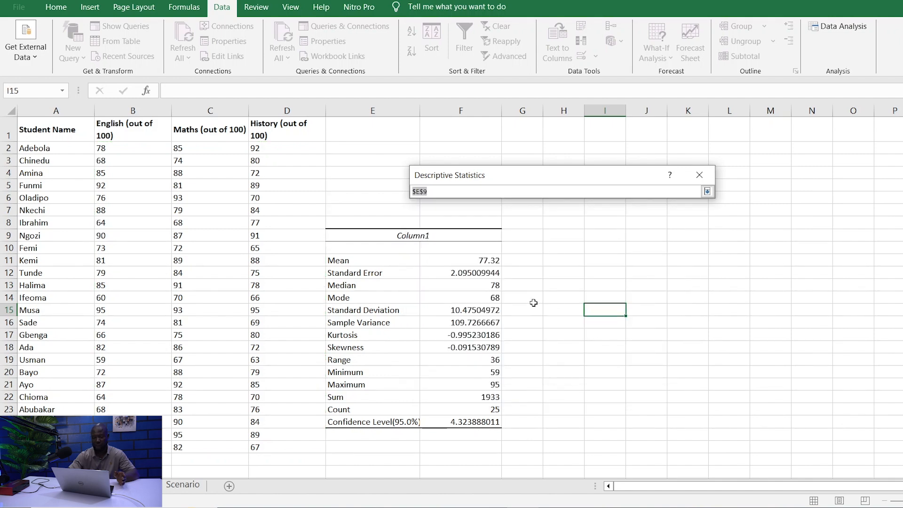
{"action": "left_click", "coordinate": [575, 234]}
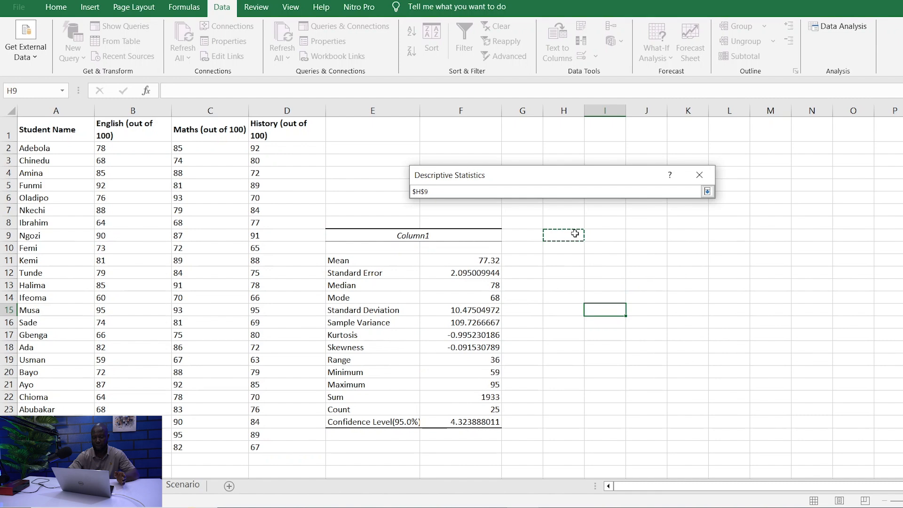
{"action": "left_click", "coordinate": [707, 192]}
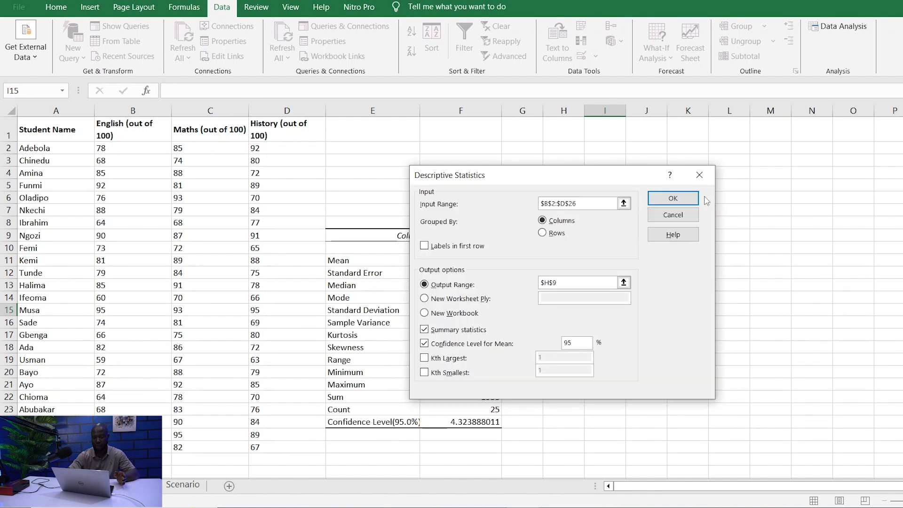
{"action": "left_click", "coordinate": [664, 201]}
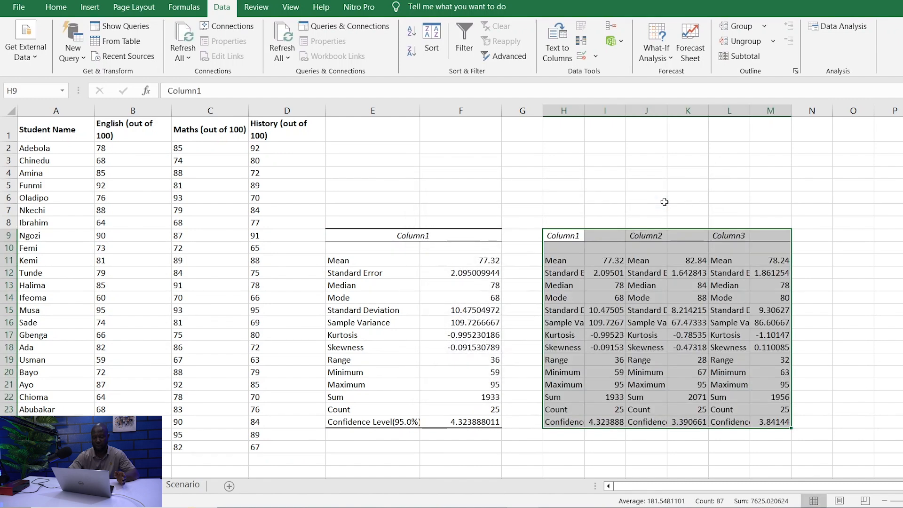
- Widen columns H and I, and rename the three new statistics headings in row 9 as ENGLISH, MATHS and HISTORY
{"action": "left_click_drag", "start_coordinate": [585, 108], "coordinate": [675, 107]}
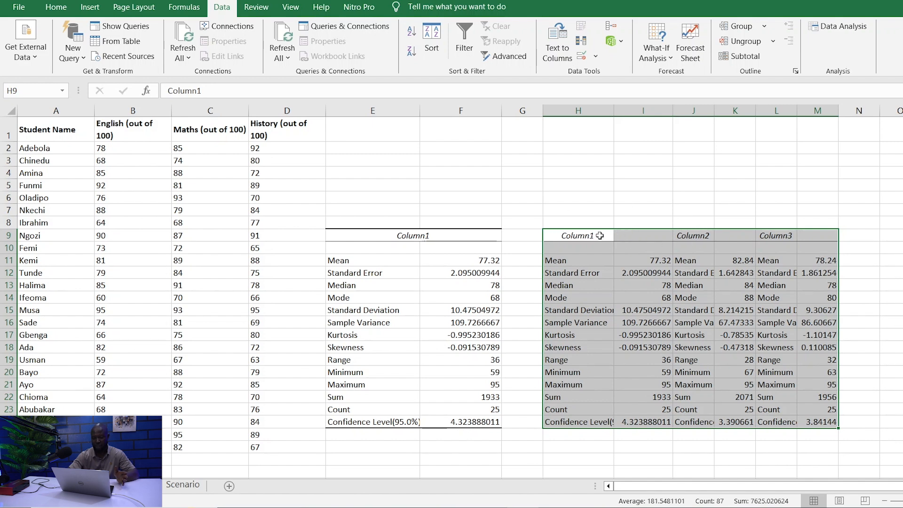
{"action": "left_click", "coordinate": [581, 236]}
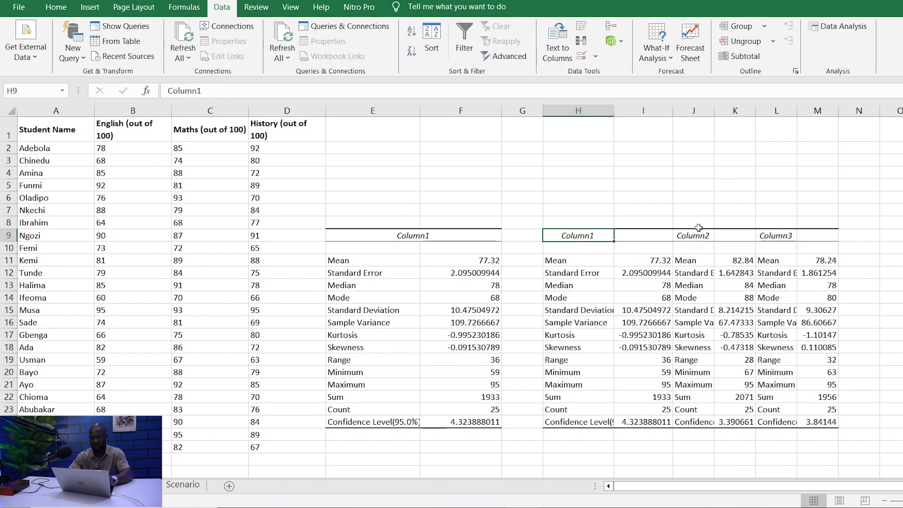
{"action": "type", "text": "ENGLISH"}
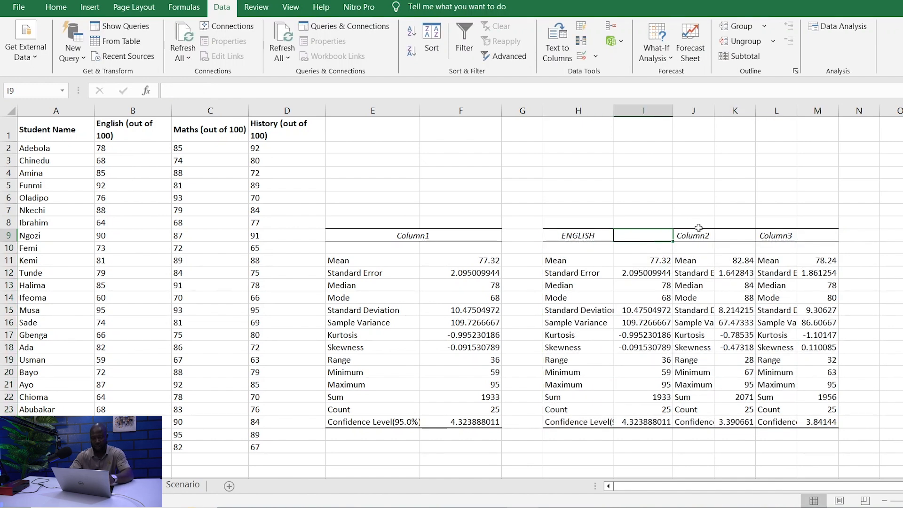
{"action": "left_click", "coordinate": [699, 232]}
{"action": "type", "text": "MATHS"}
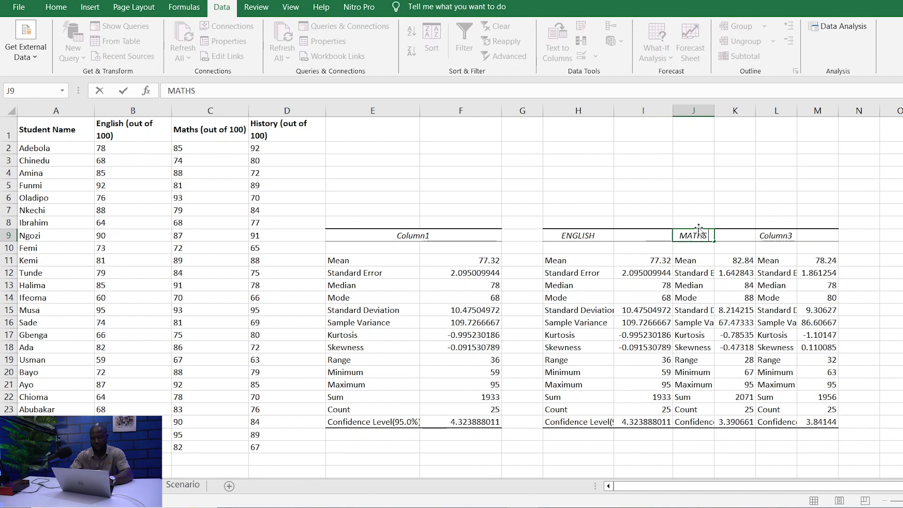
{"action": "key", "text": "Tab"}
{"action": "key", "text": "Tab"}
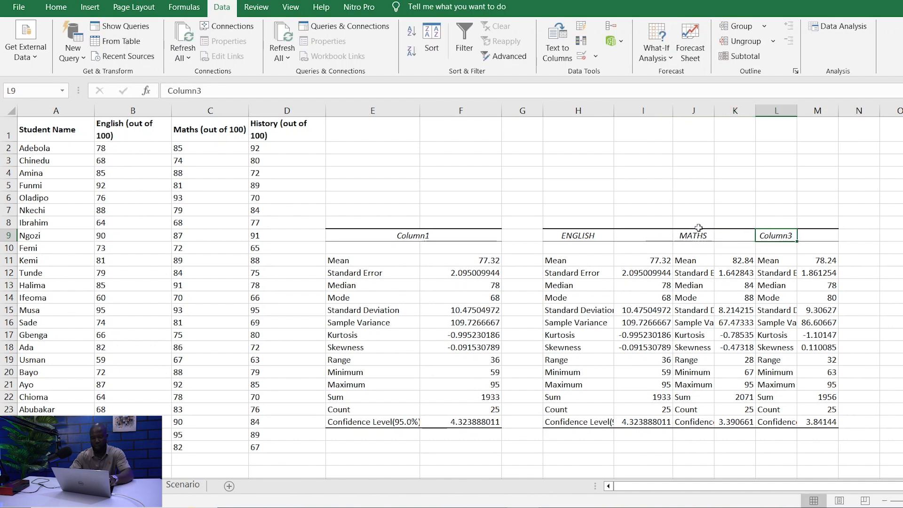
{"action": "type", "text": "HI"}
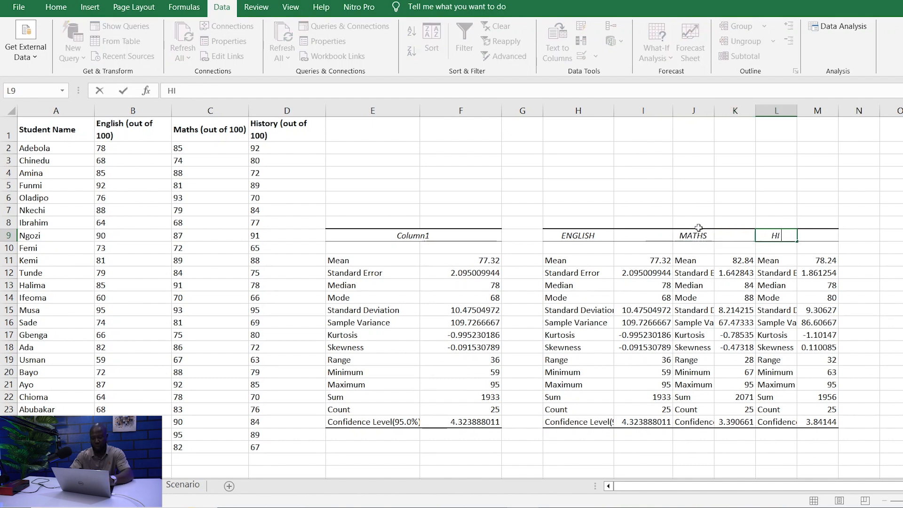
{"action": "type", "text": "STORY"}
{"action": "left_click", "coordinate": [777, 160]}
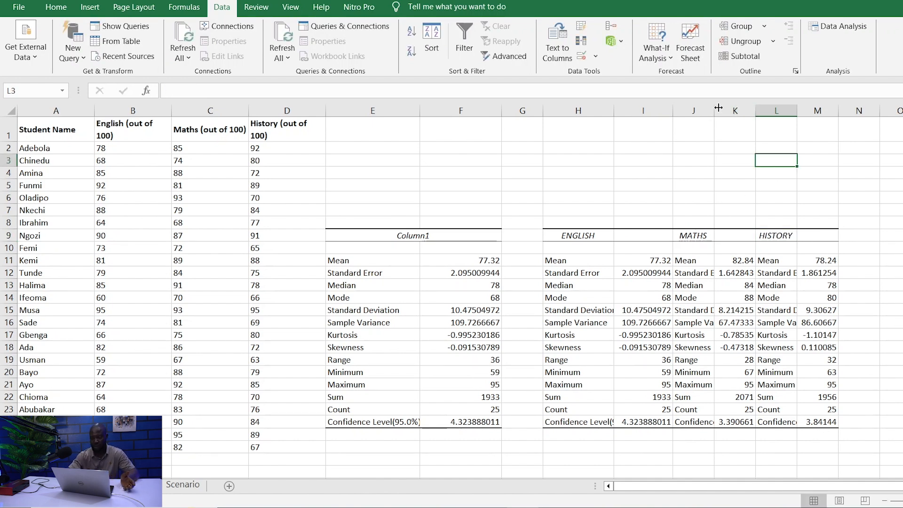
- Widen column K to fit the Maths values, and examine the Maths and History minimum and maximum plus the History mean
{"action": "left_click_drag", "start_coordinate": [756, 108], "coordinate": [758, 108]}
{"action": "left_click_drag", "start_coordinate": [776, 110], "coordinate": [777, 109]}
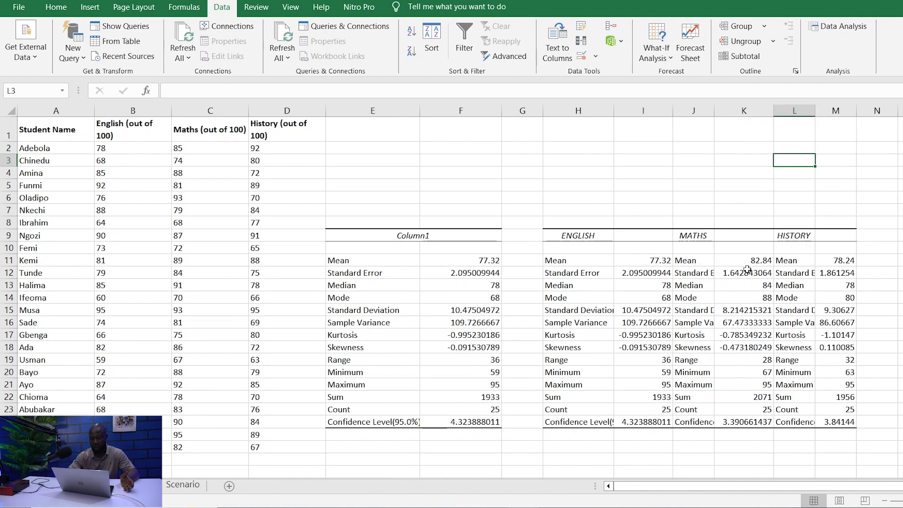
{"action": "left_click", "coordinate": [765, 371]}
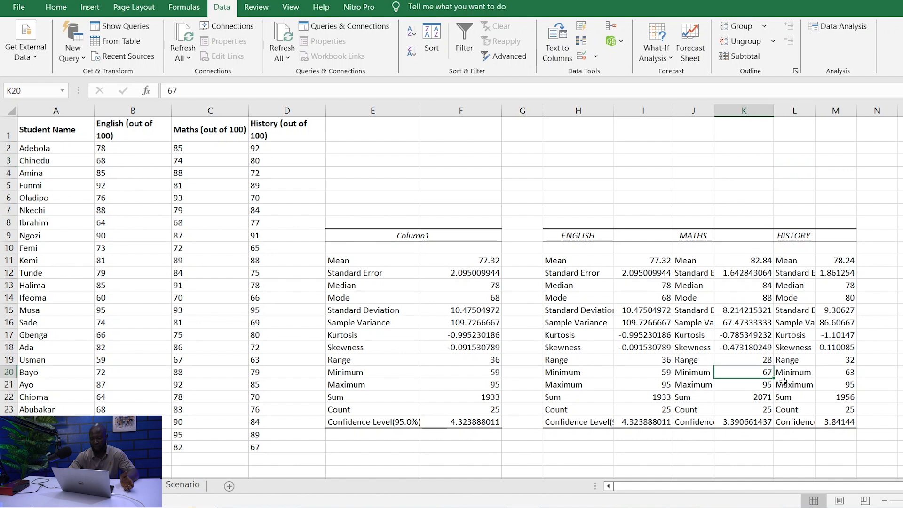
{"action": "left_click", "coordinate": [767, 385]}
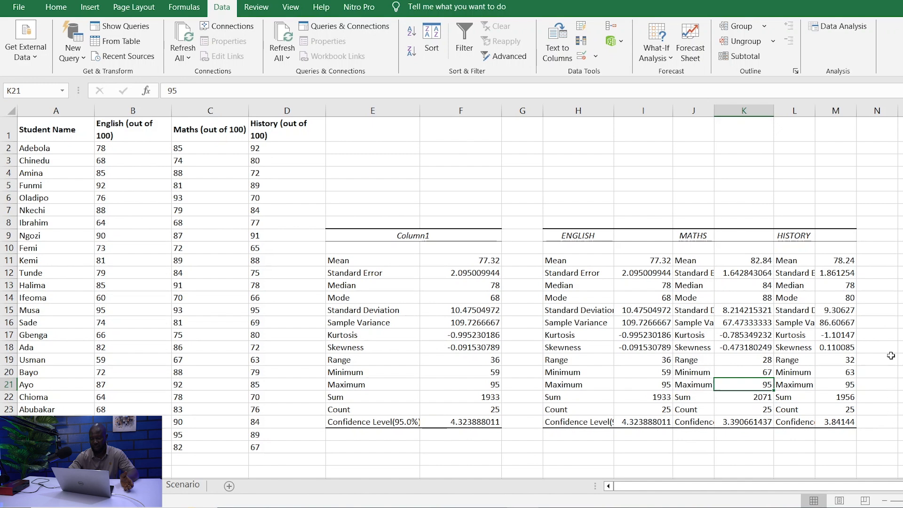
{"action": "left_click", "coordinate": [831, 261]}
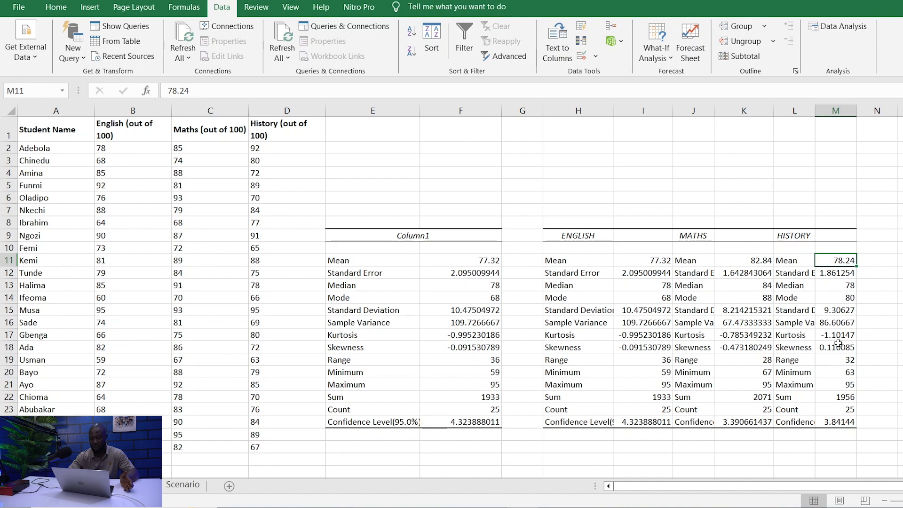
{"action": "left_click", "coordinate": [837, 372]}
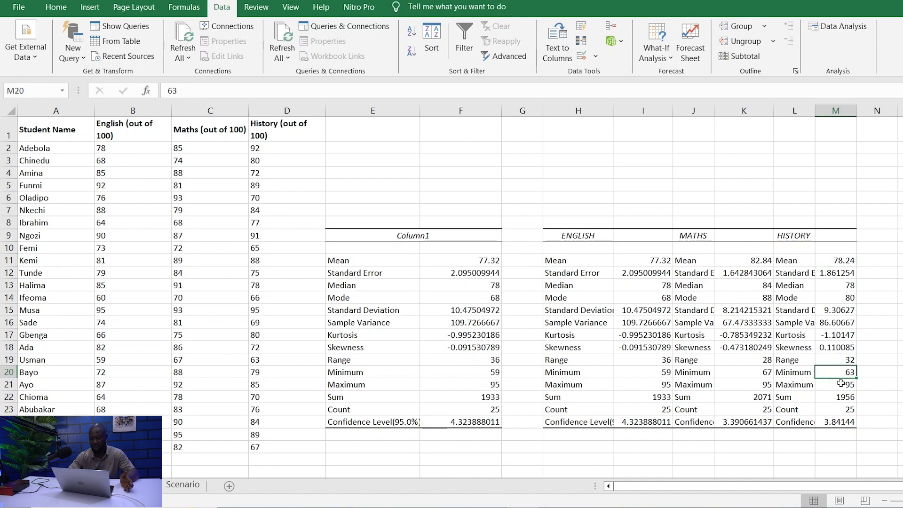
{"action": "left_click", "coordinate": [841, 385]}
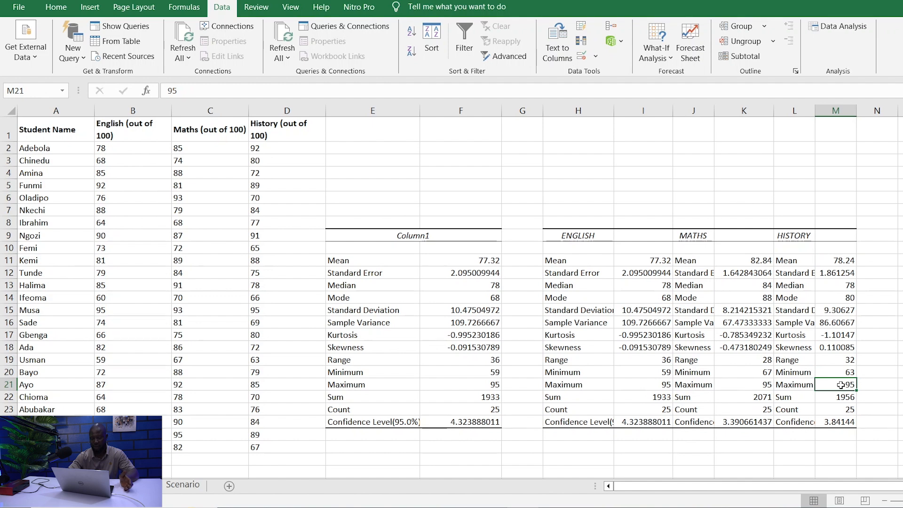